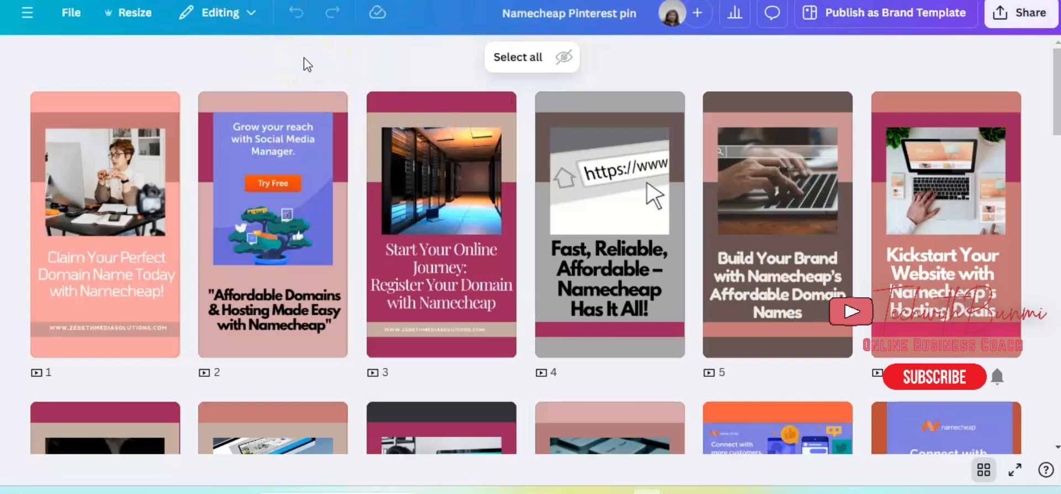
Look through all pages of the Namecheap Pinterest pin design.
{"action": "scroll", "coordinate": [303, 65], "scroll_direction": "down", "scroll_amount": 5}
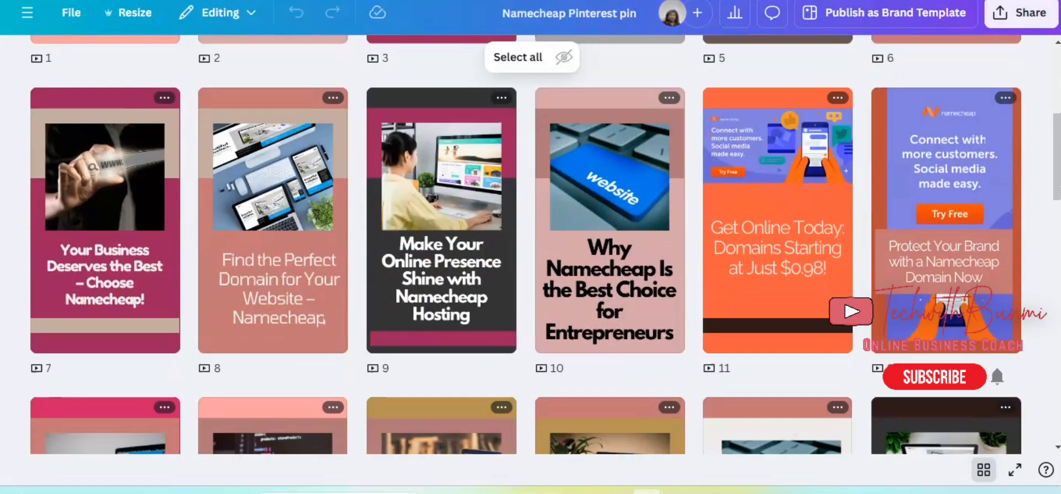
{"action": "scroll", "coordinate": [530, 243], "scroll_direction": "down", "scroll_amount": 15}
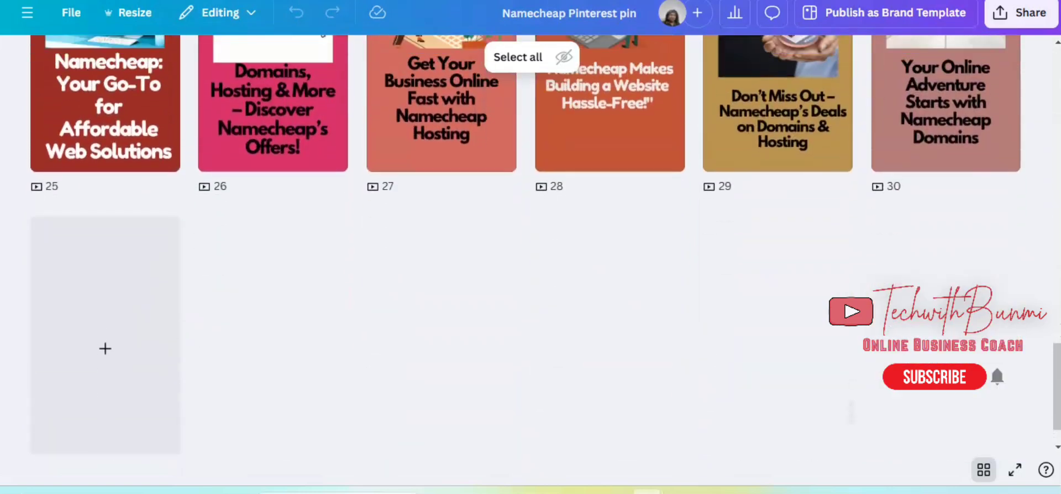
{"action": "scroll", "coordinate": [530, 243], "scroll_direction": "up", "scroll_amount": 20}
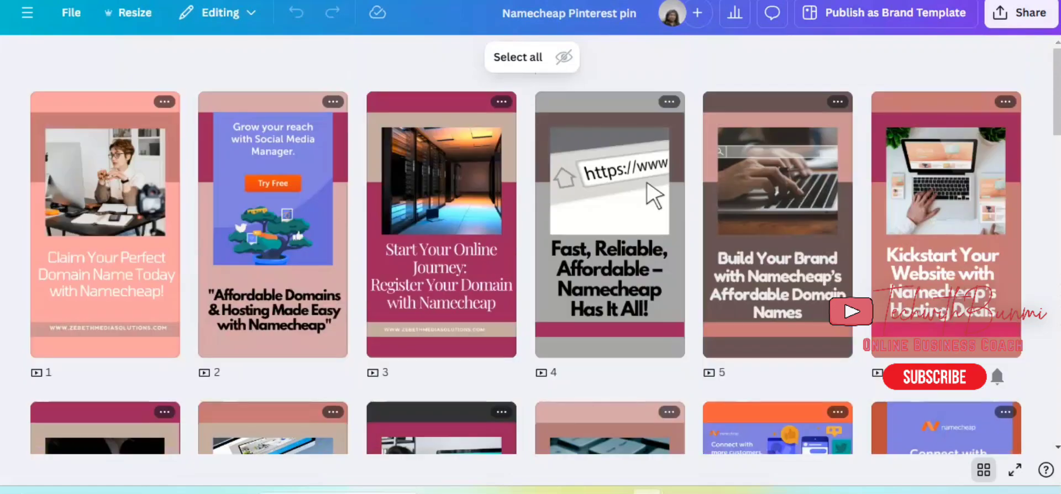
Switch to Pinterest and look through the created pins on the Home Tech Essentials profile.
{"action": "left_click", "coordinate": [306, 24]}
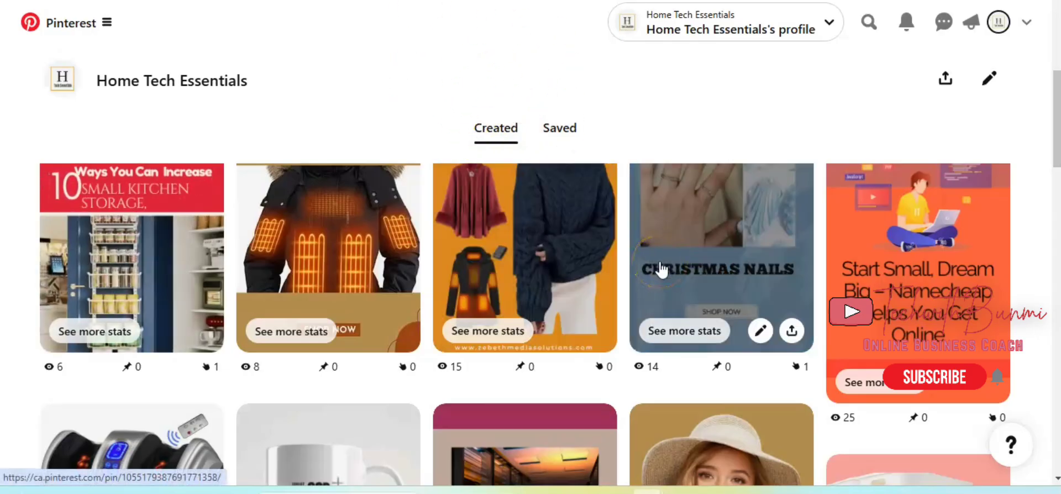
{"action": "scroll", "coordinate": [662, 270], "scroll_direction": "down", "scroll_amount": 10}
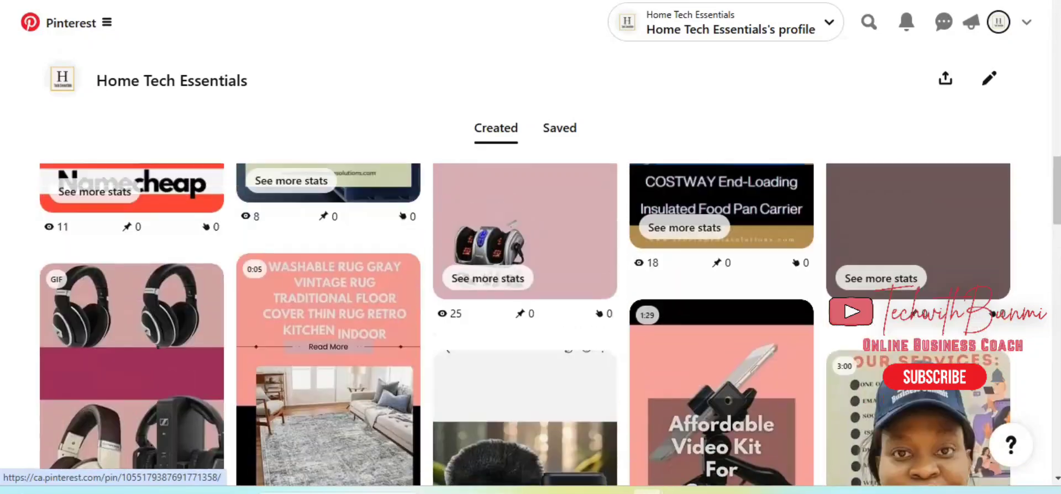
{"action": "scroll", "coordinate": [525, 325], "scroll_direction": "up", "scroll_amount": 5}
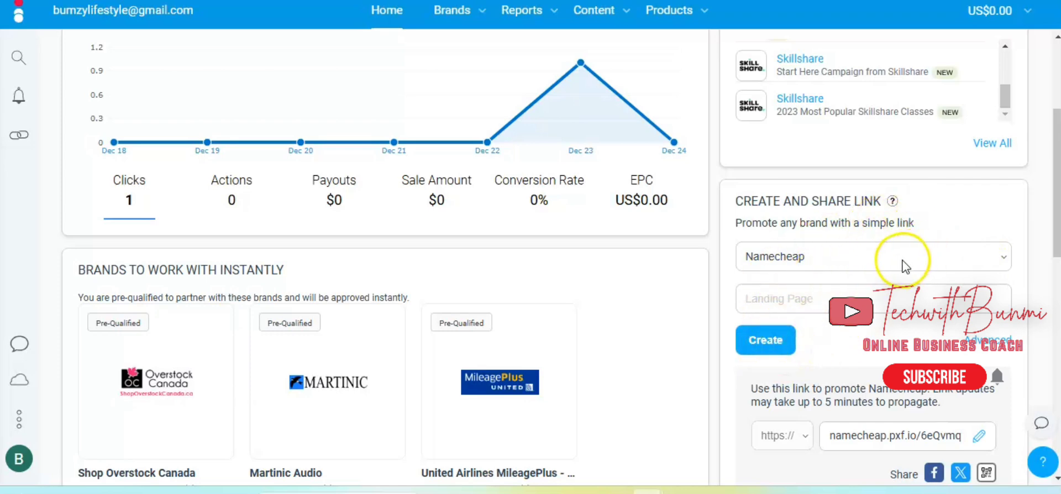
Create a shareable promotion link for Namecheap on the affiliate dashboard, leaving the landing page blank.
{"action": "left_click", "coordinate": [766, 340]}
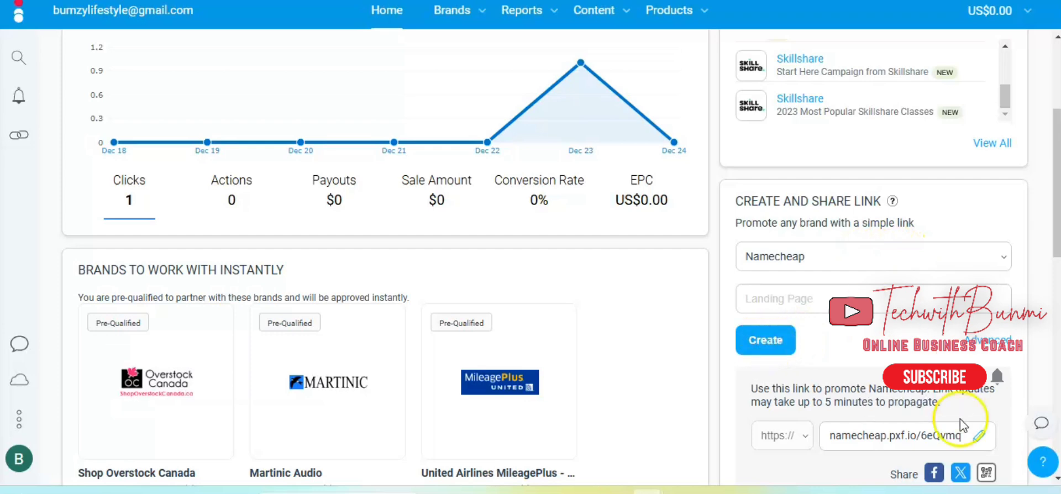
{"action": "scroll", "coordinate": [958, 440], "scroll_direction": "down", "scroll_amount": 2}
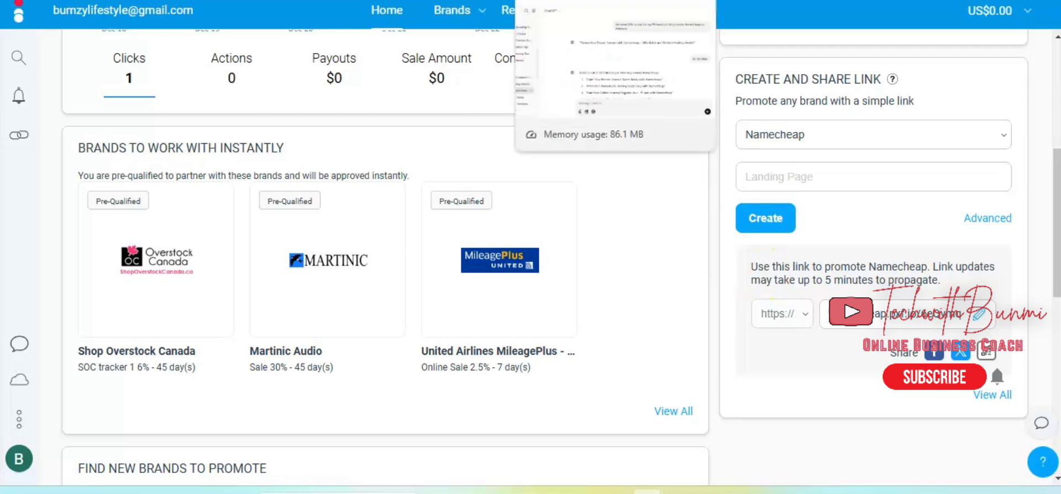
Switch to ChatGPT and read through the 30 Pinterest pin titles promoting Namecheap.
{"action": "left_click", "coordinate": [558, 1]}
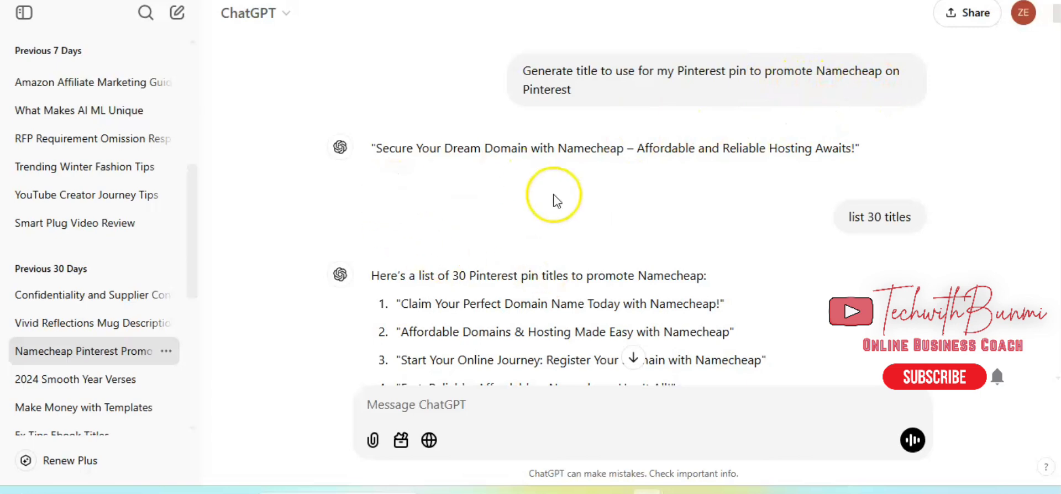
{"action": "scroll", "coordinate": [544, 269], "scroll_direction": "down", "scroll_amount": 4}
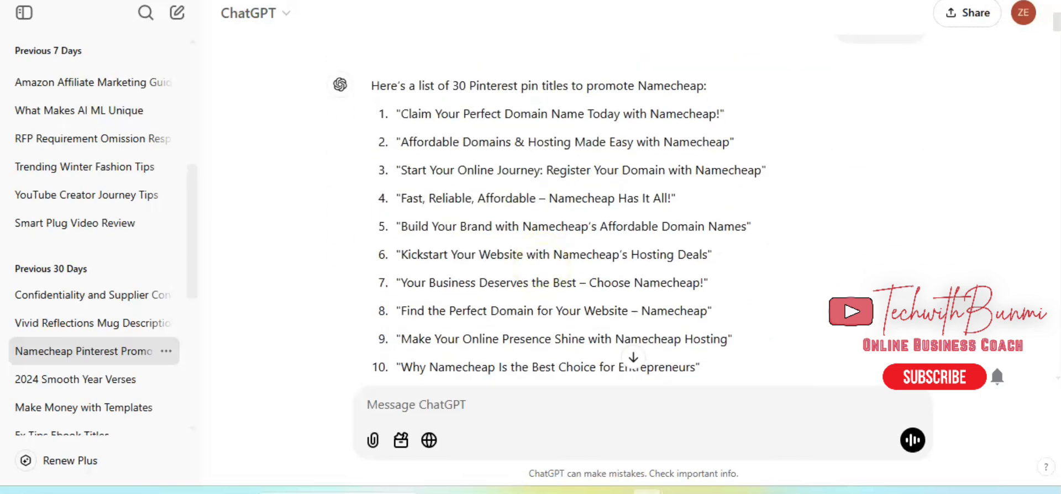
{"action": "scroll", "coordinate": [631, 208], "scroll_direction": "down", "scroll_amount": 3}
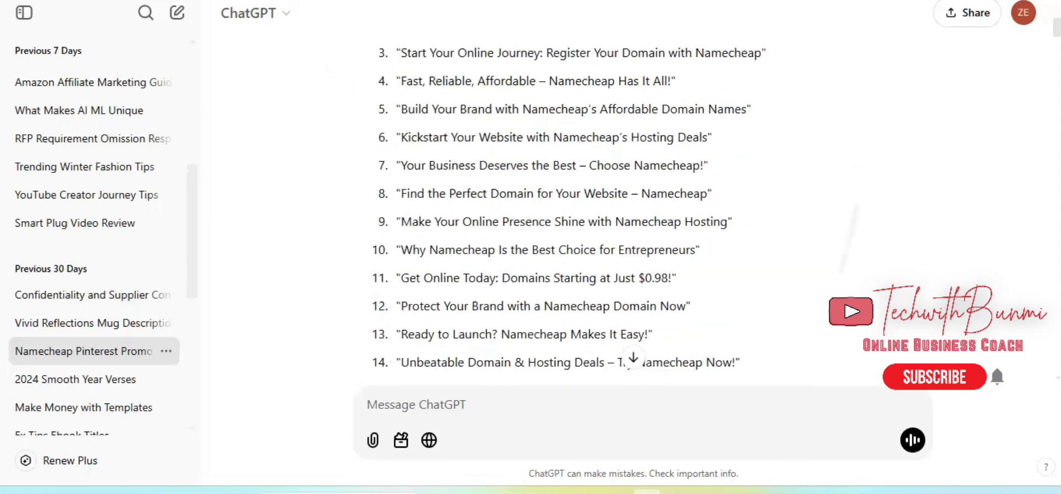
{"action": "scroll", "coordinate": [632, 208], "scroll_direction": "up", "scroll_amount": 3}
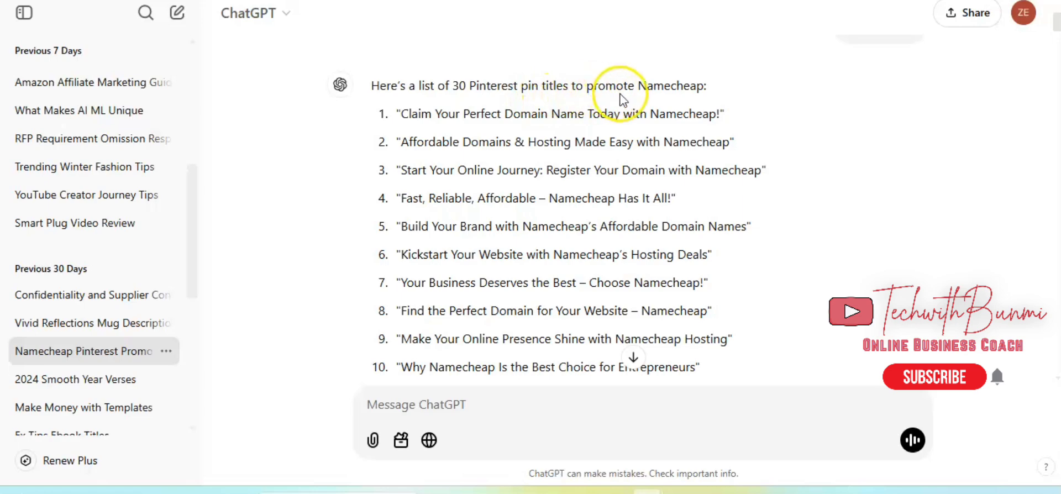
{"action": "scroll", "coordinate": [655, 176], "scroll_direction": "down", "scroll_amount": 13}
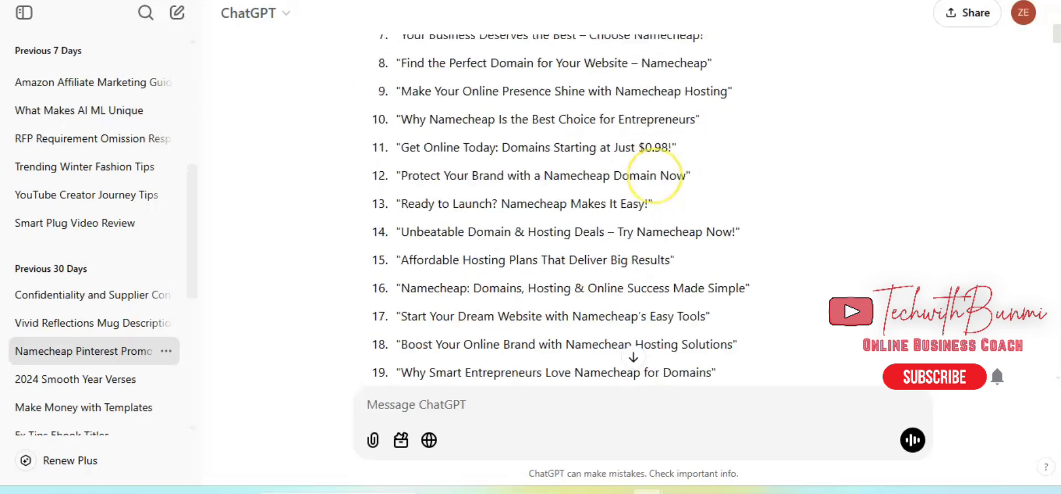
{"action": "scroll", "coordinate": [560, 210], "scroll_direction": "up", "scroll_amount": 1}
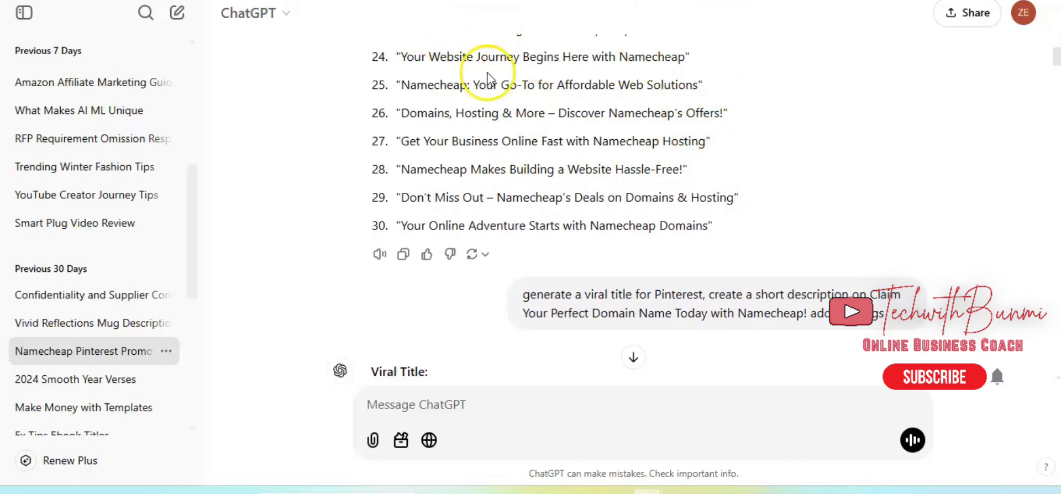
{"action": "scroll", "coordinate": [447, 134], "scroll_direction": "up", "scroll_amount": 5}
{"action": "scroll", "coordinate": [447, 134], "scroll_direction": "up", "scroll_amount": 4}
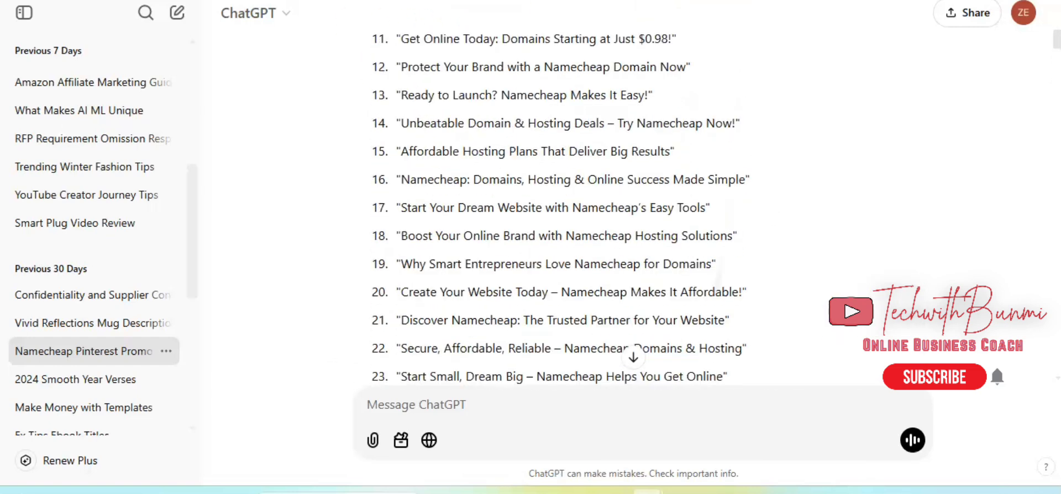
{"action": "scroll", "coordinate": [447, 134], "scroll_direction": "up", "scroll_amount": 5}
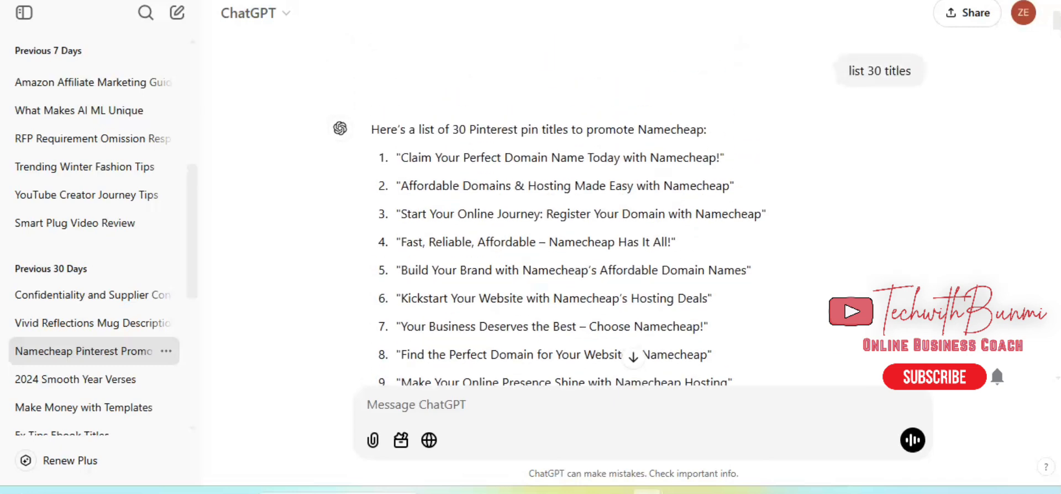
{"action": "scroll", "coordinate": [446, 134], "scroll_direction": "down", "scroll_amount": 1}
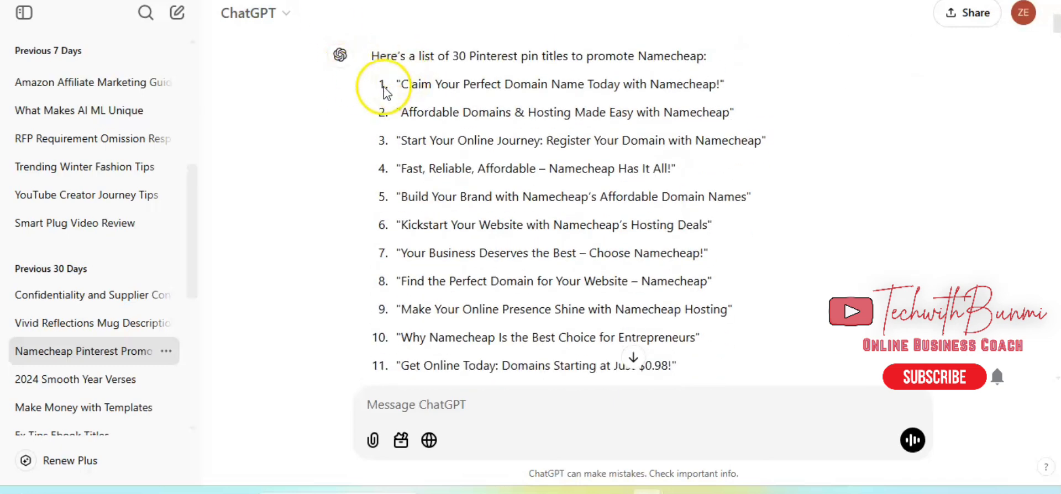
Highlight the first pin titles in ChatGPT, and review the title list in the Google Docs document "Namecheap bulkcreate for pinterest".
{"action": "left_click_drag", "start_coordinate": [396, 84], "coordinate": [542, 143]}
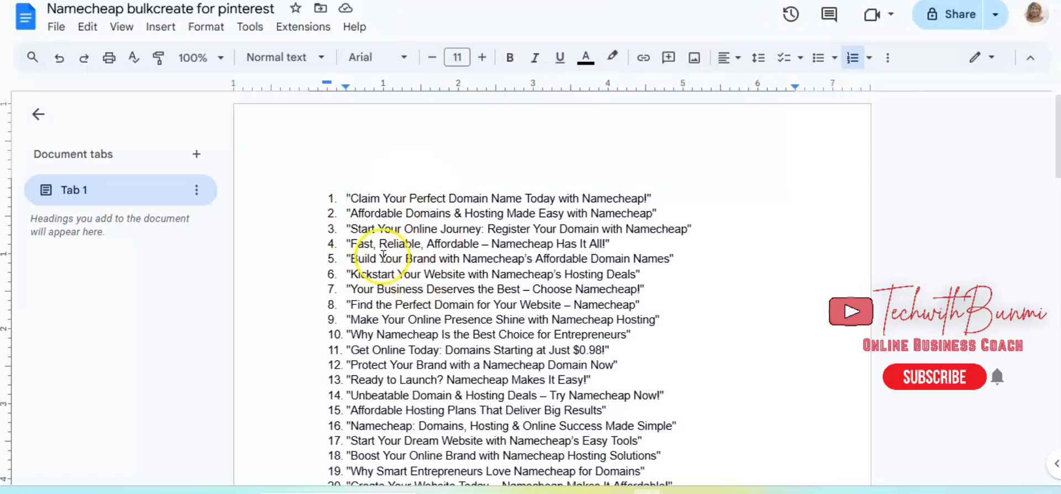
{"action": "scroll", "coordinate": [576, 107], "scroll_direction": "down", "scroll_amount": 5}
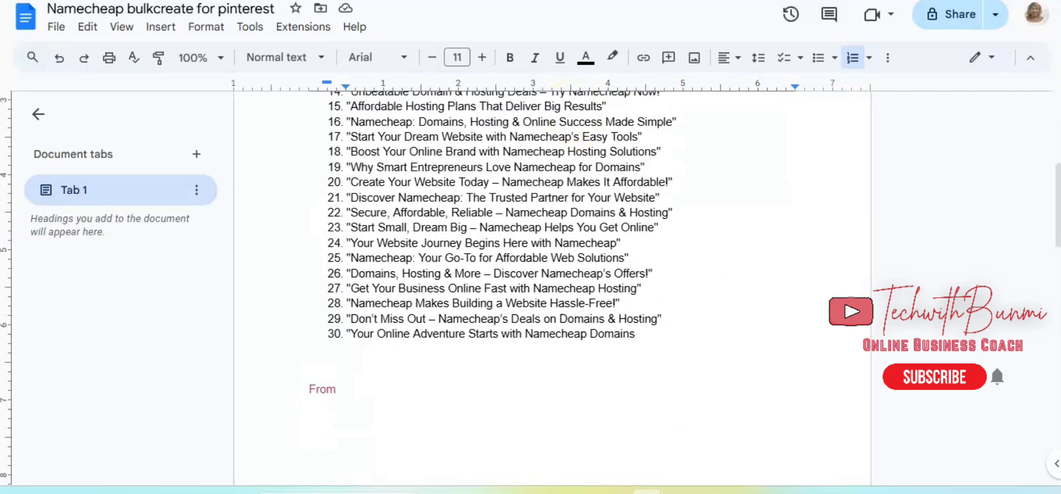
{"action": "scroll", "coordinate": [508, 287], "scroll_direction": "up", "scroll_amount": 3}
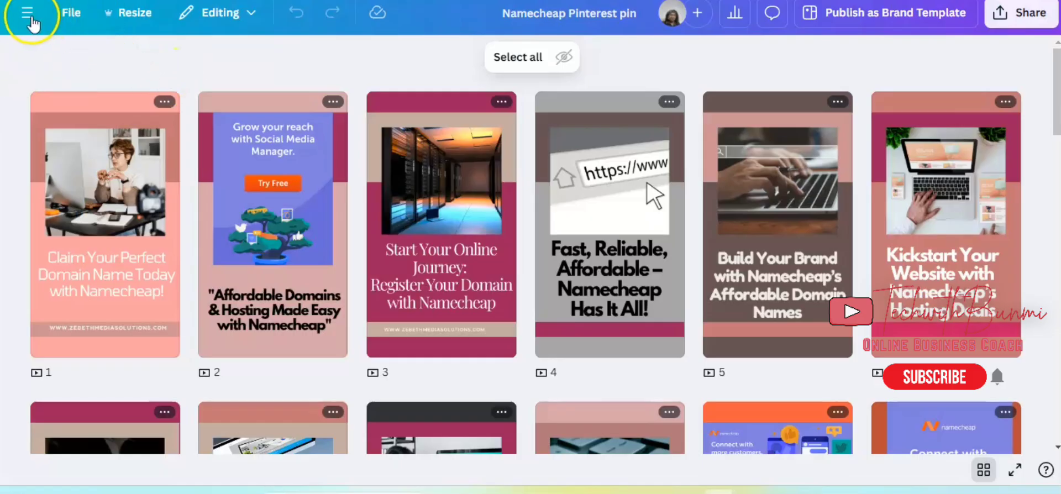
From the Canva home page, search the design types for "pinterest" and create a blank Pinterest Pin design of 1000 × 1500 px.
{"action": "left_click", "coordinate": [27, 13]}
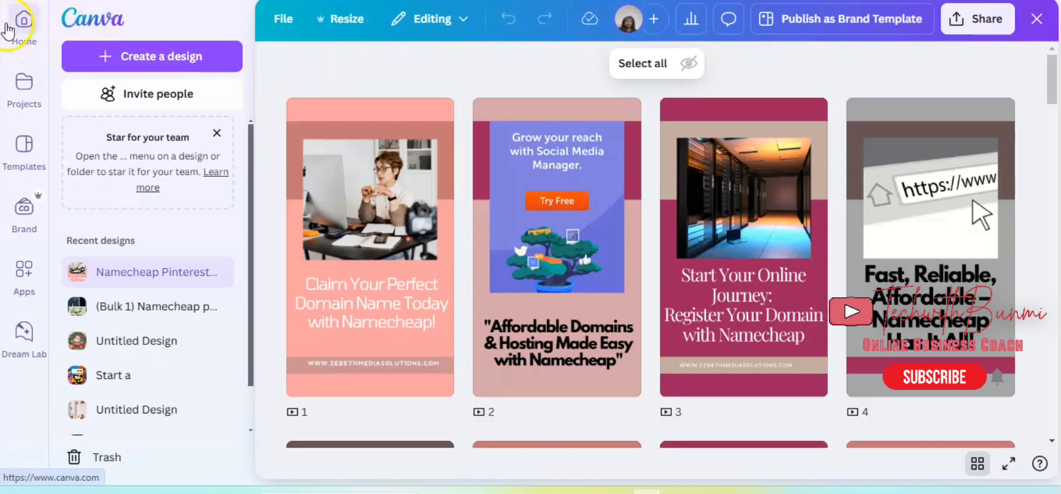
{"action": "left_click", "coordinate": [32, 32]}
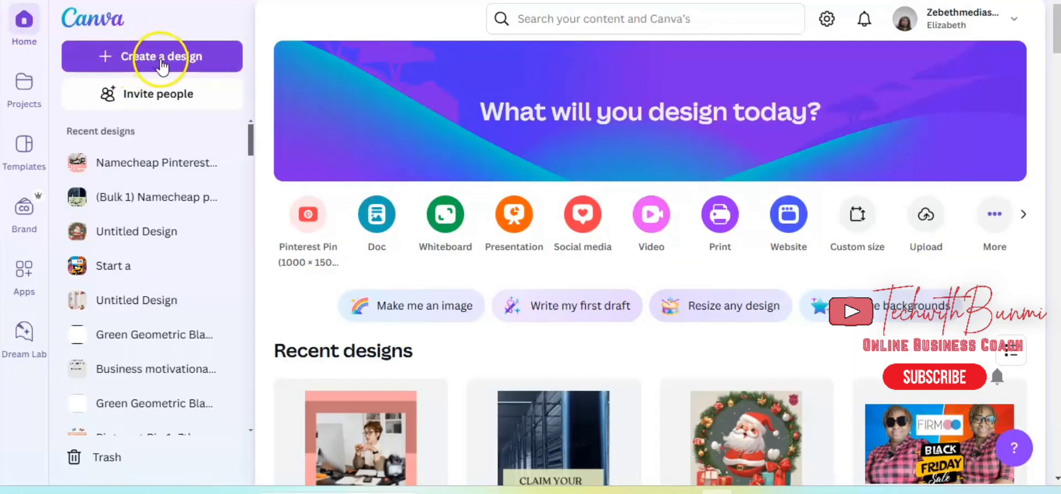
{"action": "left_click", "coordinate": [188, 56]}
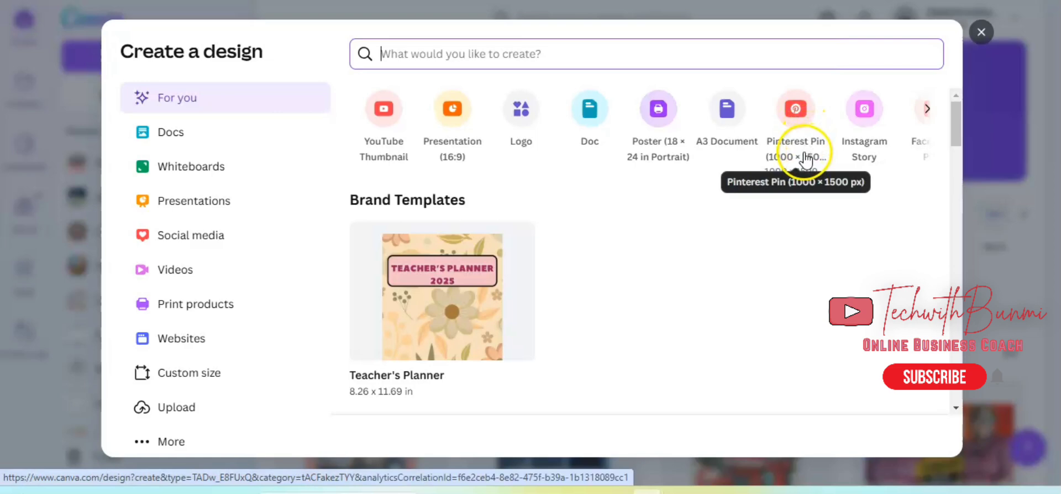
{"action": "left_click", "coordinate": [509, 55]}
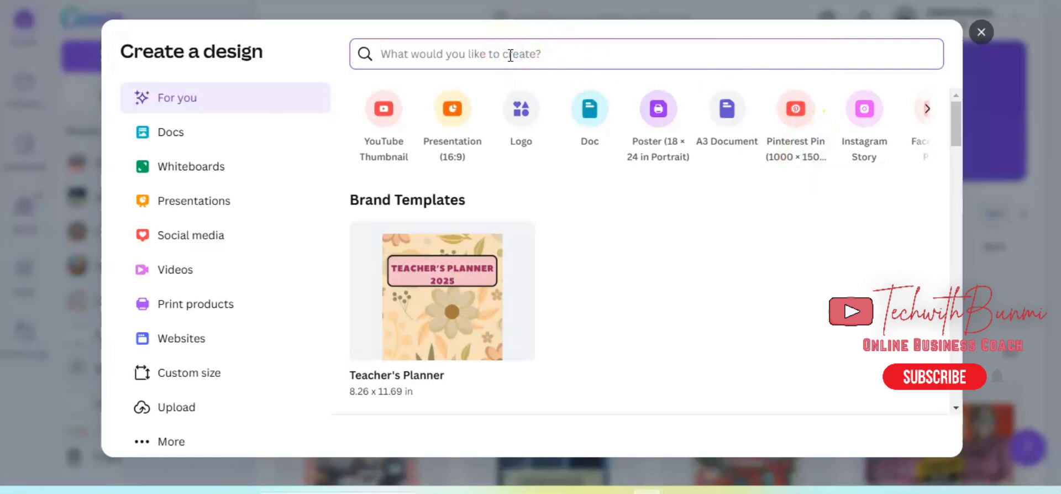
{"action": "type", "text": "pintere"}
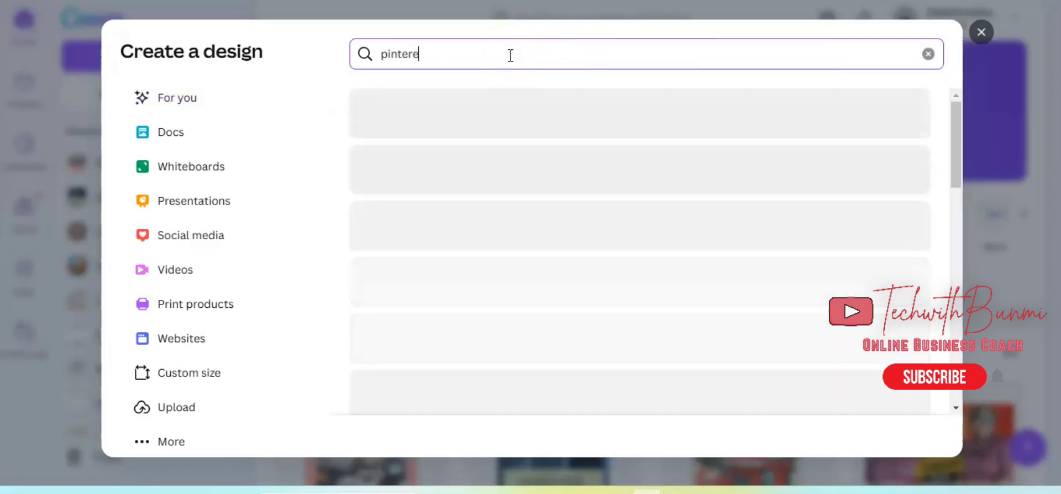
{"action": "type", "text": "st"}
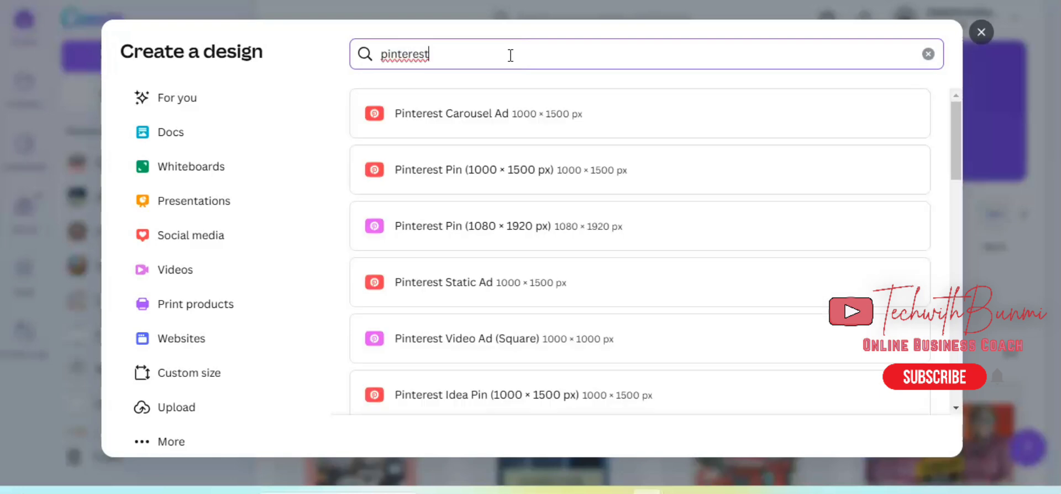
{"action": "left_click", "coordinate": [490, 190]}
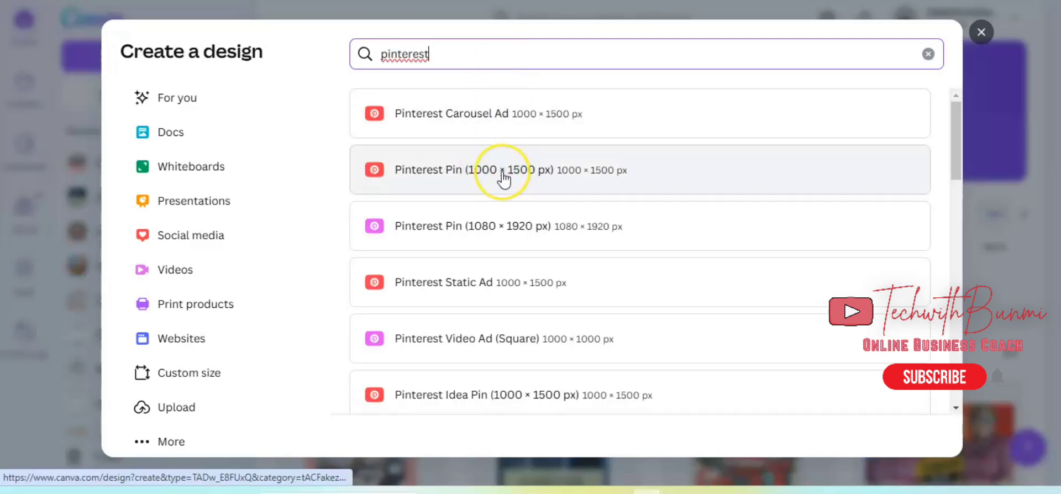
{"action": "left_click", "coordinate": [503, 170]}
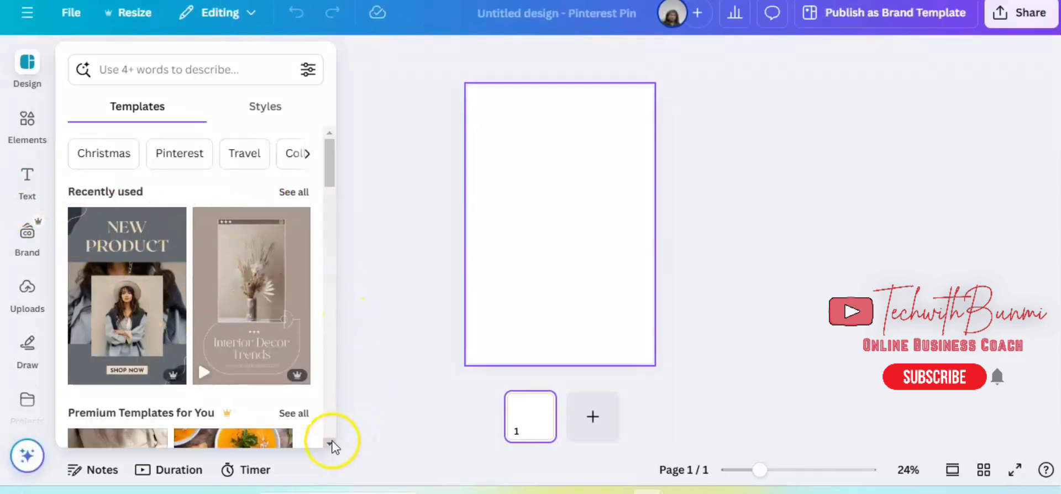
Apply the beige "Grow Your Following" template to the first page.
{"action": "scroll", "coordinate": [330, 448], "scroll_direction": "down", "scroll_amount": 6}
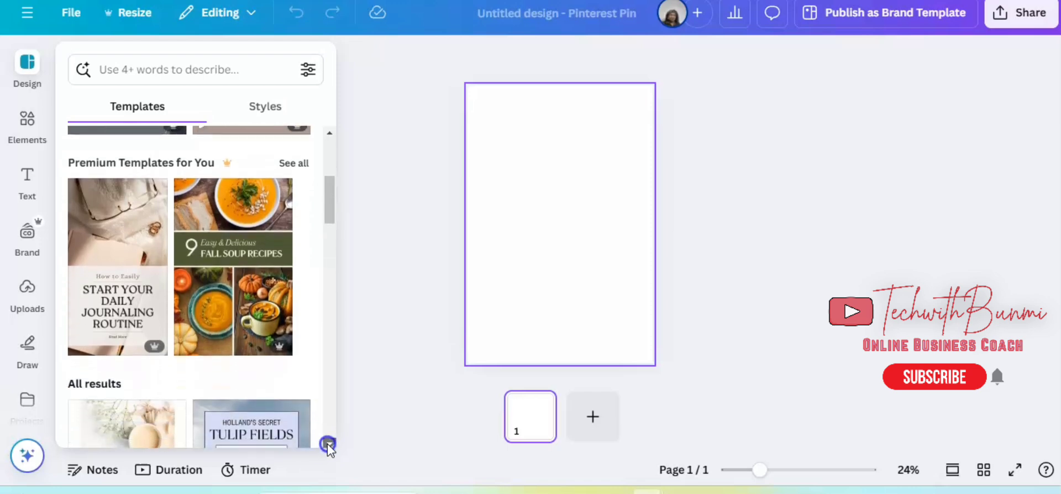
{"action": "scroll", "coordinate": [328, 445], "scroll_direction": "down", "scroll_amount": 3}
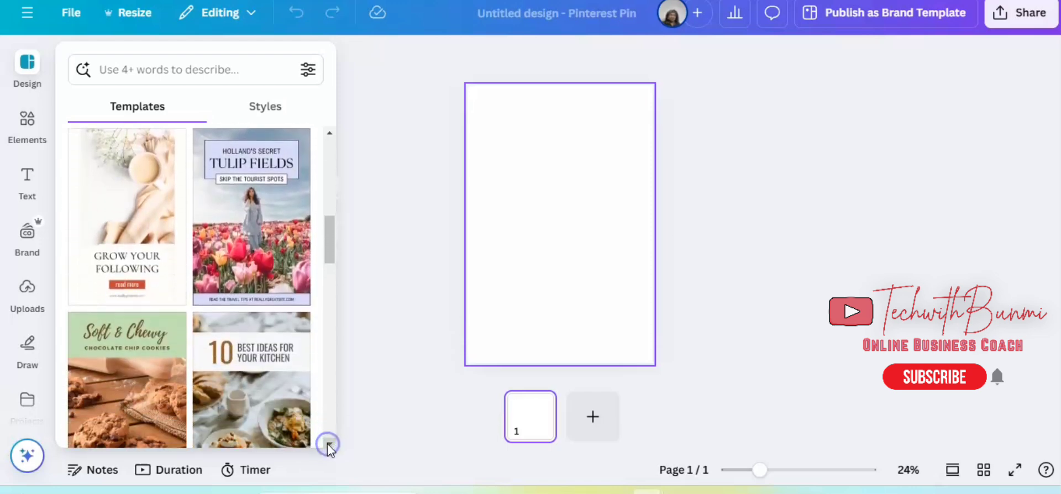
{"action": "left_click", "coordinate": [127, 231]}
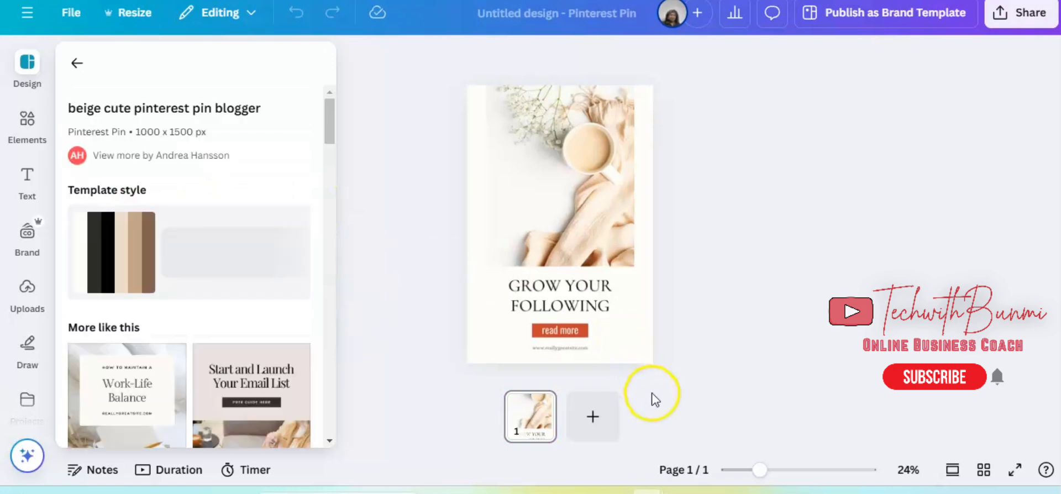
Add a second page and apply the "Start and Launch Your Email List" template to it.
{"action": "left_click", "coordinate": [603, 437]}
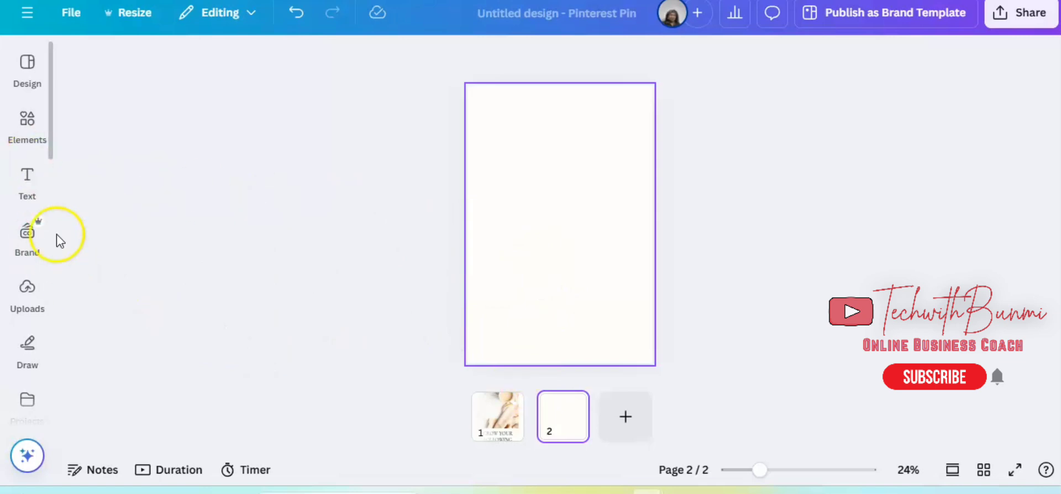
{"action": "left_click", "coordinate": [24, 77]}
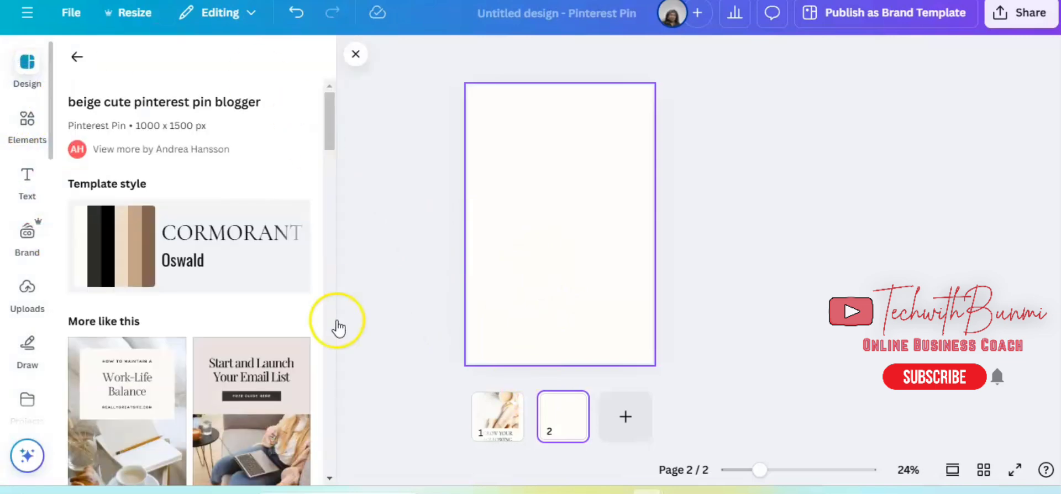
{"action": "scroll", "coordinate": [331, 483], "scroll_direction": "down", "scroll_amount": 3}
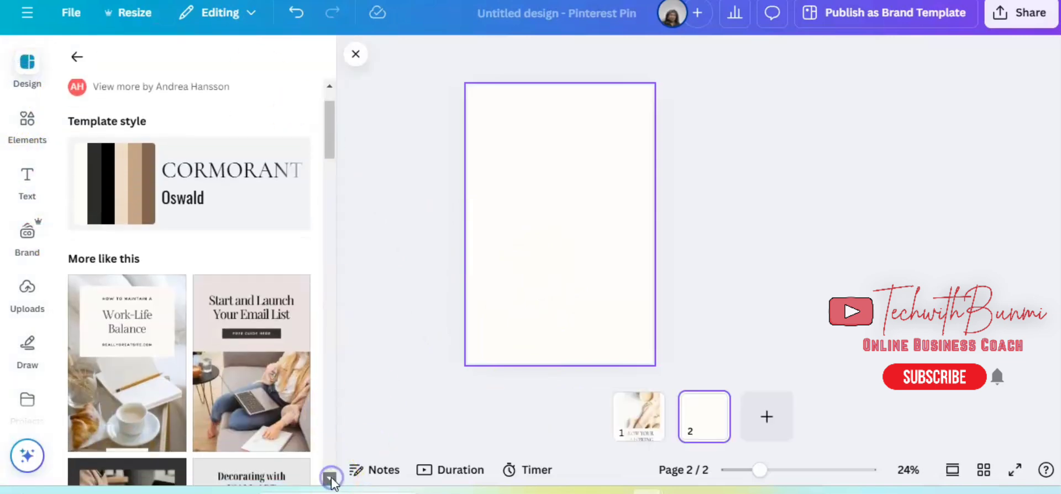
{"action": "left_click", "coordinate": [264, 346]}
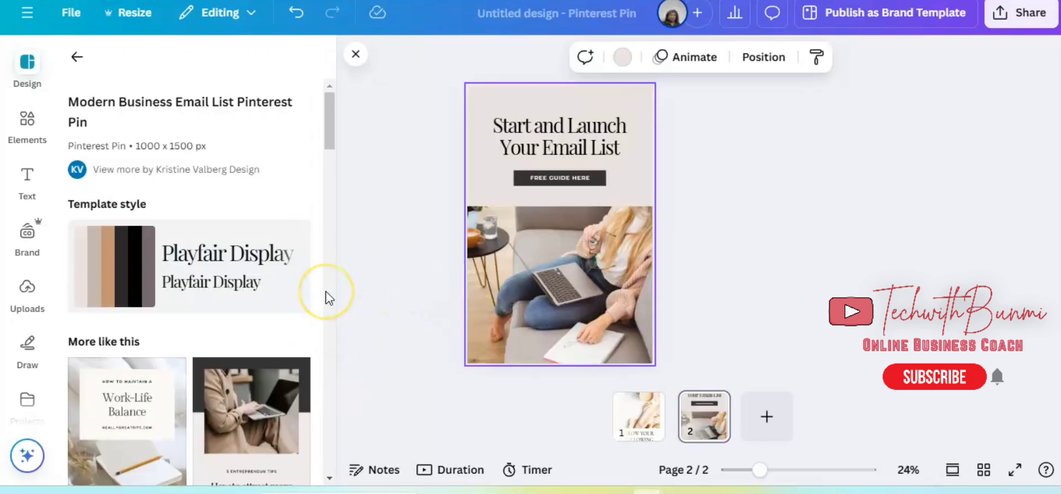
Browse the similar pin templates and return to the first page to check its "Grow Your Following" heading and photo.
{"action": "scroll", "coordinate": [188, 282], "scroll_direction": "down", "scroll_amount": 10}
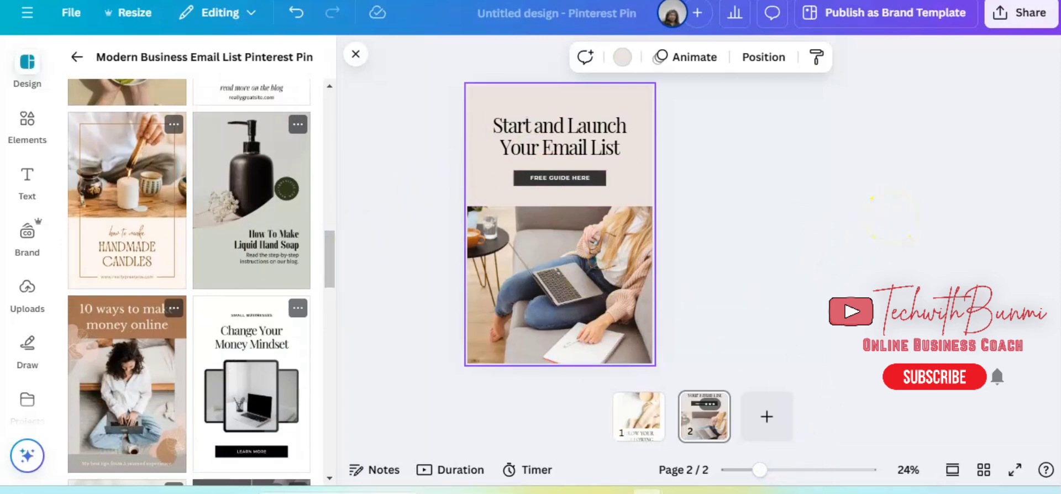
{"action": "left_click", "coordinate": [980, 134]}
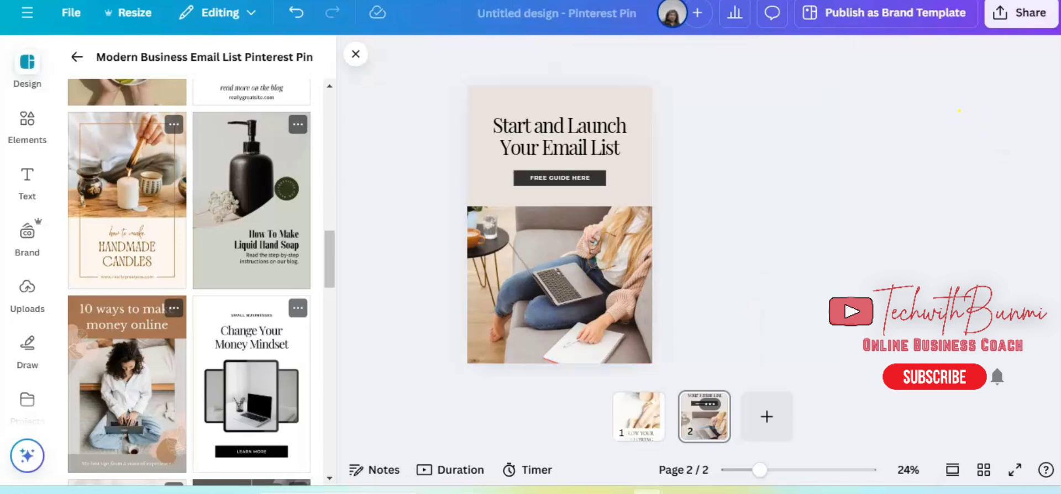
{"action": "left_click", "coordinate": [635, 419]}
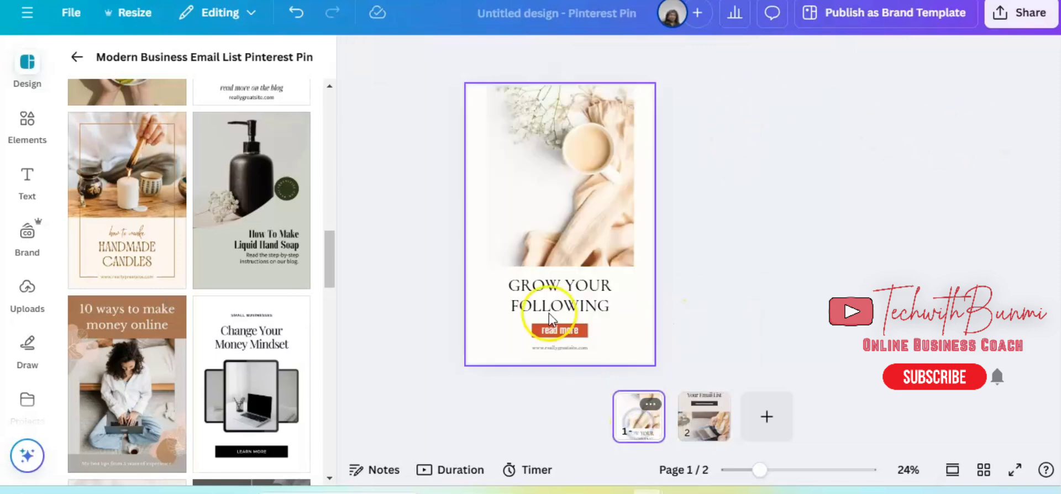
{"action": "left_click", "coordinate": [564, 296]}
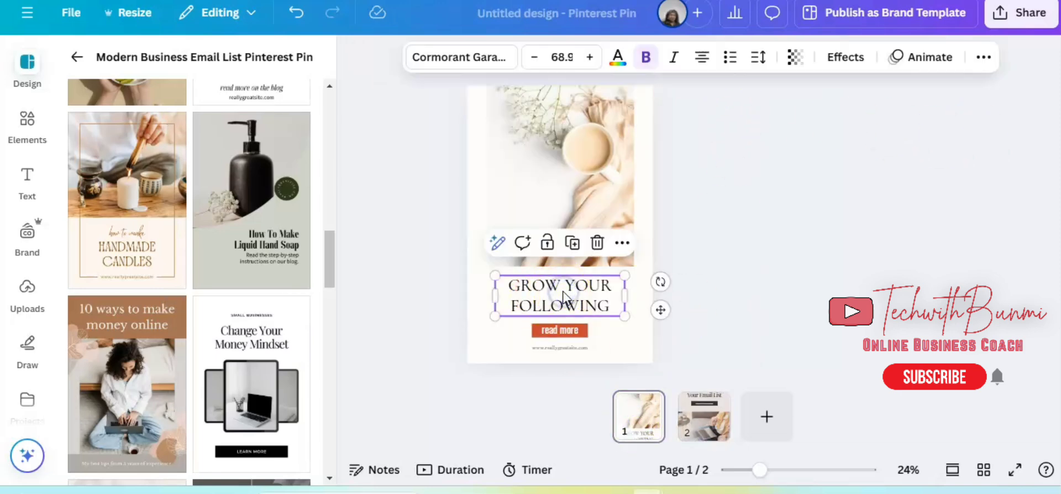
{"action": "left_click", "coordinate": [576, 146]}
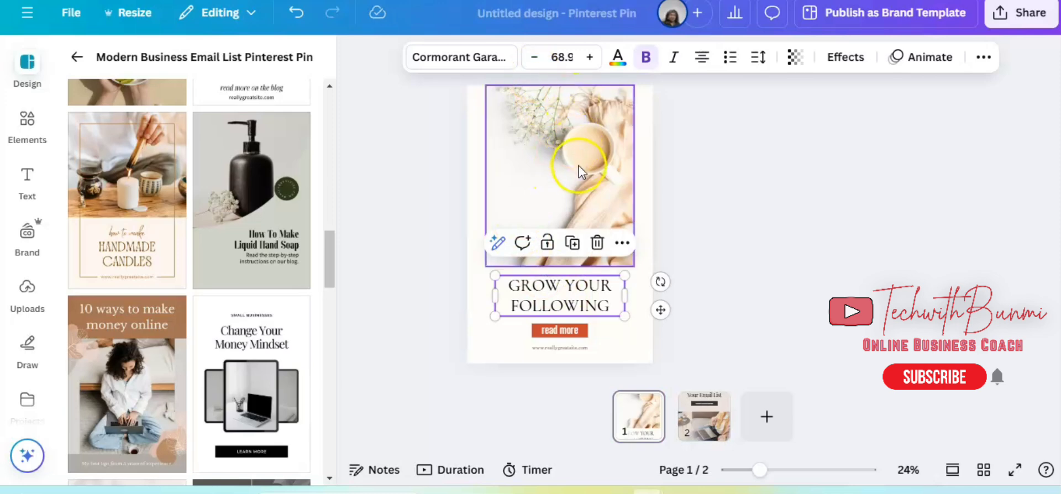
Switch to the Google Docs document "Namecheap bulkcreate for pinterest" and copy the whole numbered list of 30 pin titles.
{"action": "left_click", "coordinate": [203, 263]}
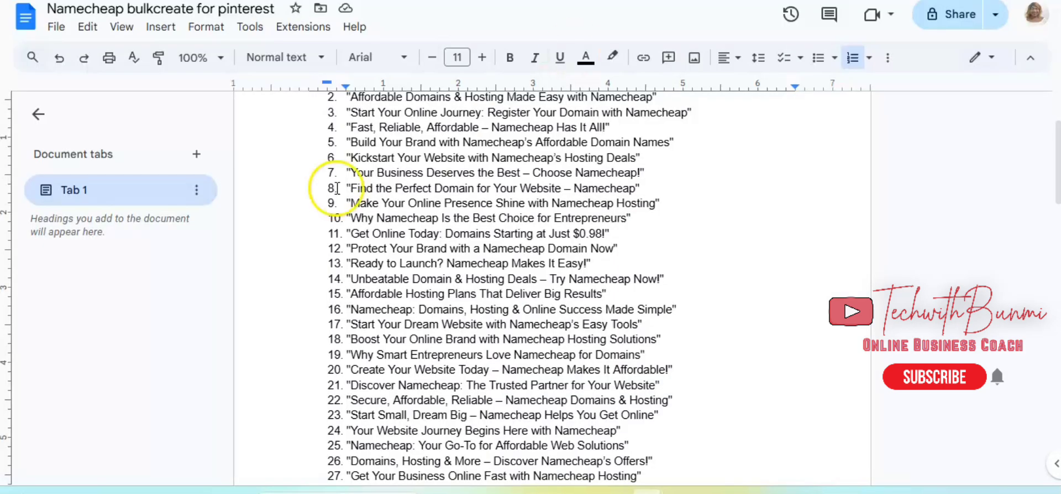
{"action": "scroll", "coordinate": [336, 188], "scroll_direction": "up", "scroll_amount": 3}
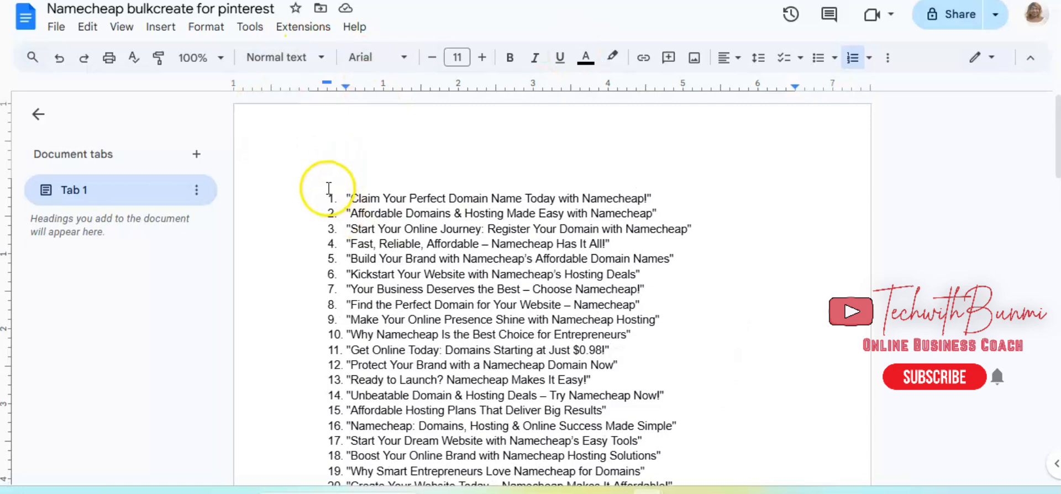
{"action": "left_click_drag", "start_coordinate": [320, 180], "coordinate": [462, 346]}
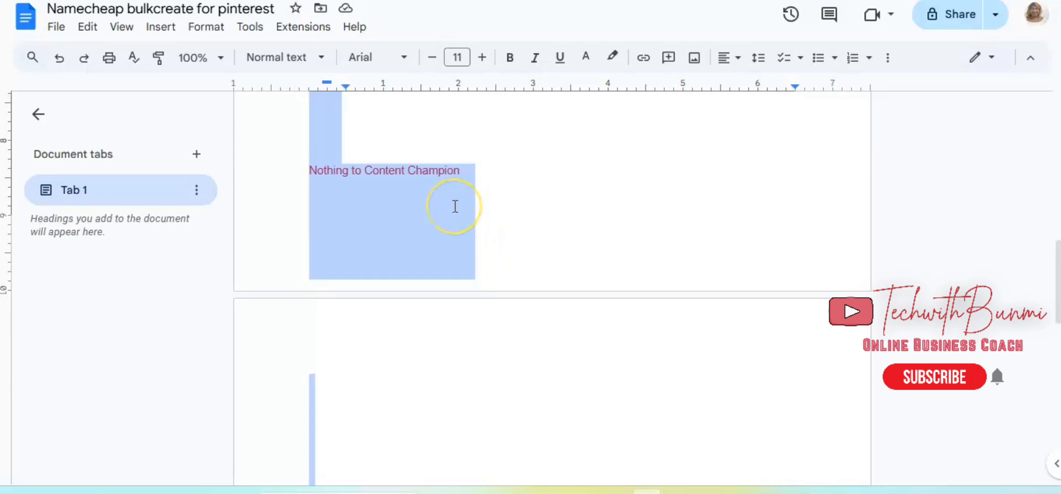
{"action": "scroll", "coordinate": [451, 209], "scroll_direction": "up", "scroll_amount": 5}
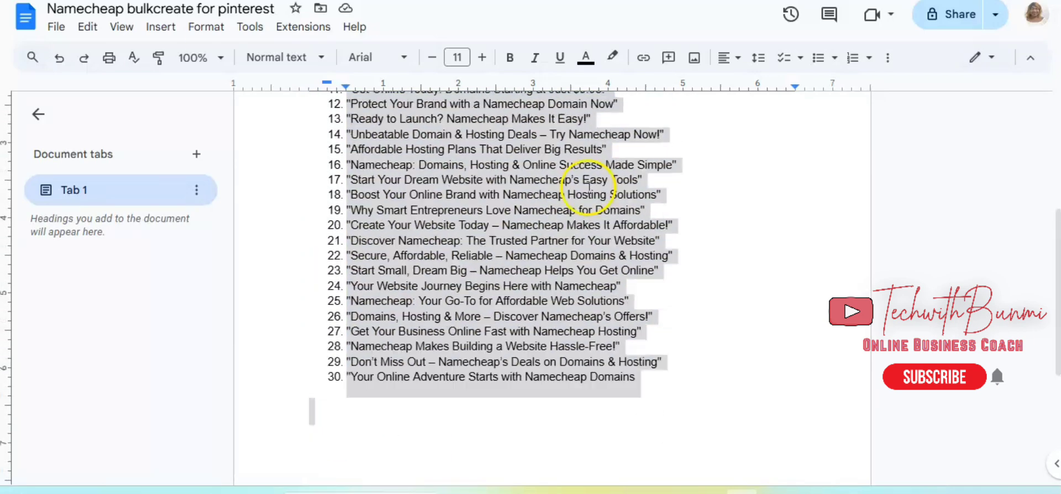
{"action": "right_click", "coordinate": [588, 187]}
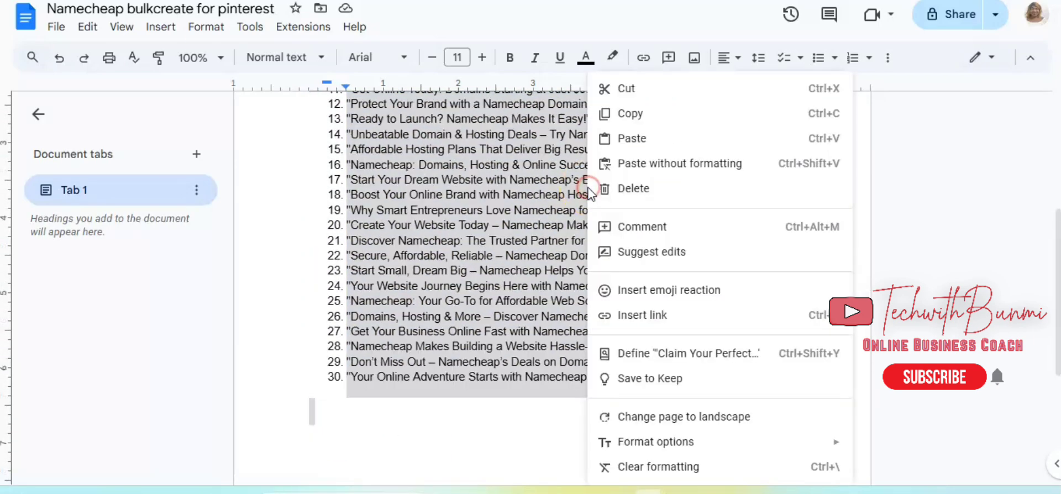
{"action": "left_click", "coordinate": [646, 115]}
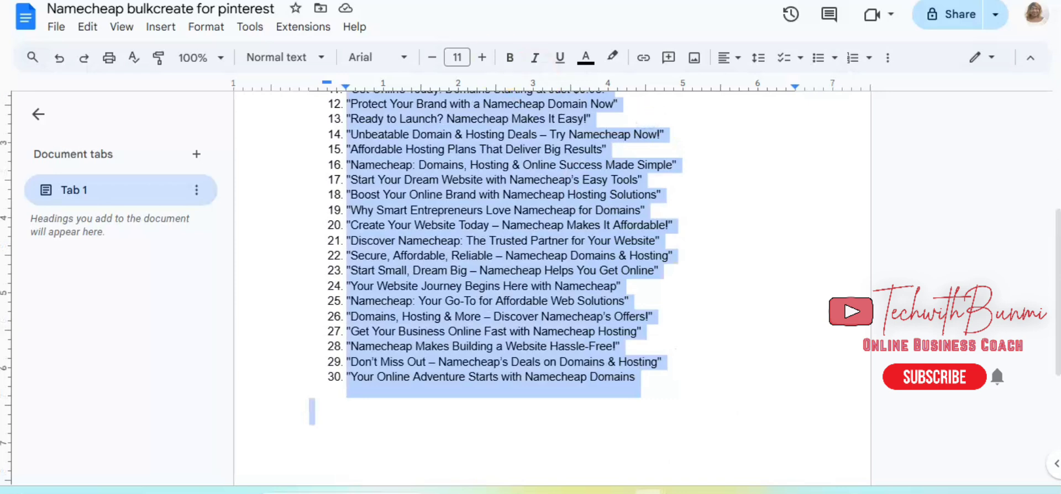
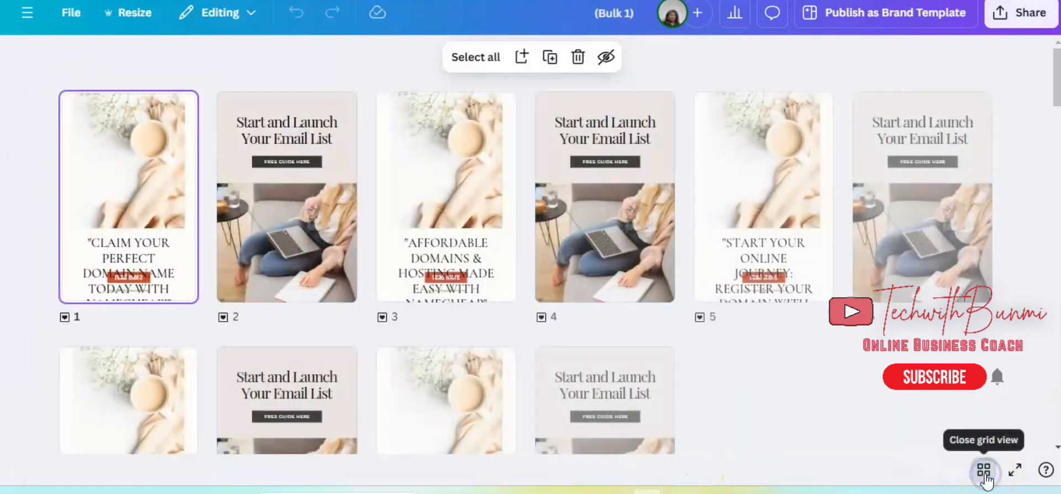
Look over the bulk-created pins in grid view and open page 1 for editing.
{"action": "scroll", "coordinate": [837, 402], "scroll_direction": "down", "scroll_amount": 20}
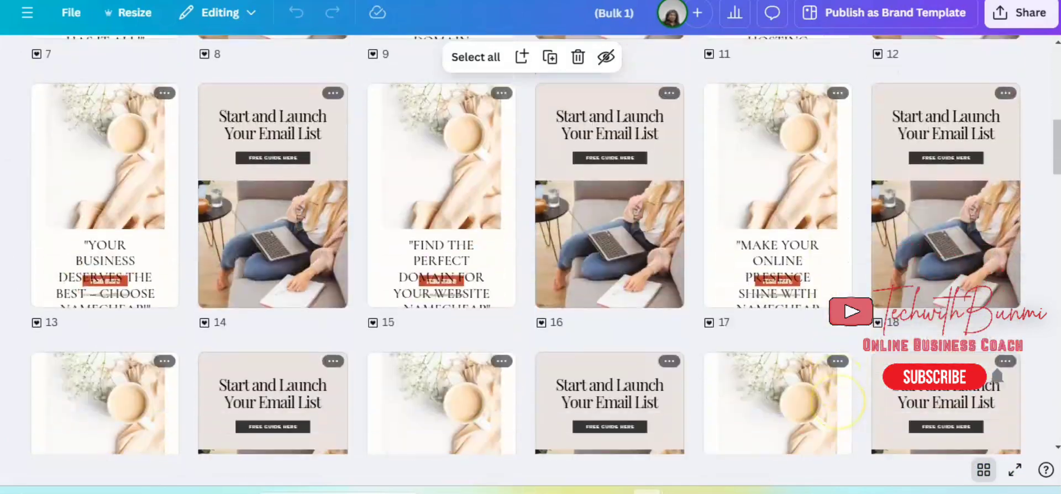
{"action": "scroll", "coordinate": [546, 244], "scroll_direction": "up", "scroll_amount": 20}
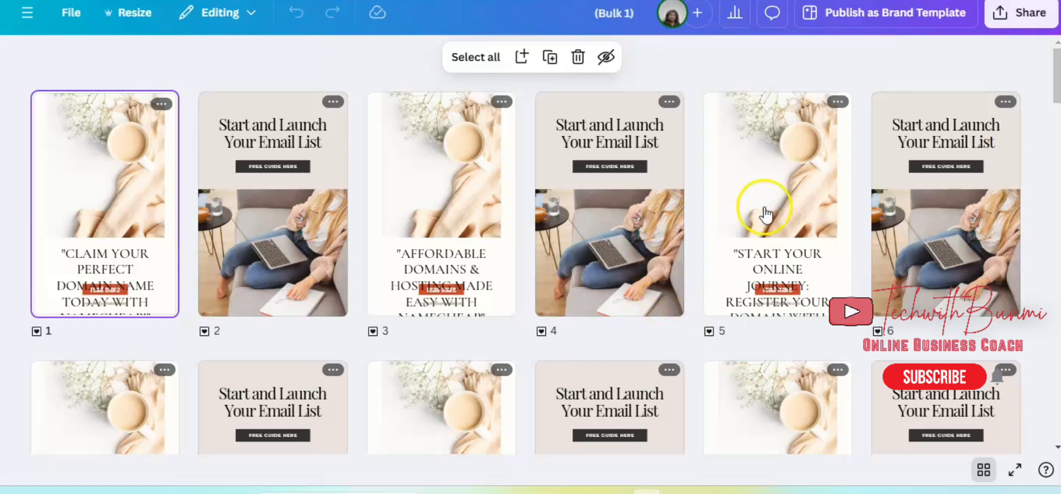
{"action": "left_click", "coordinate": [111, 207]}
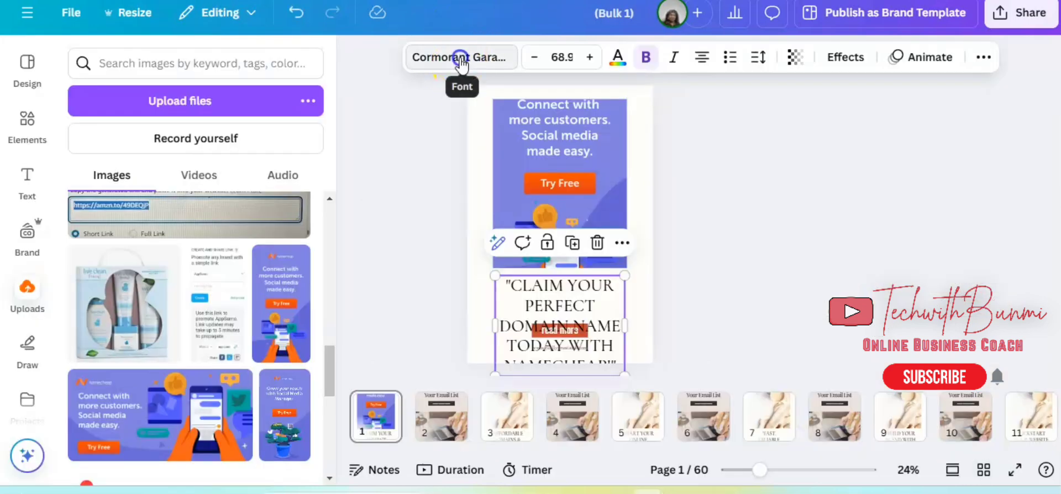
Change the page 1 headline's font to Montserrat and widen its text box so the lines wrap less.
{"action": "left_click", "coordinate": [450, 58]}
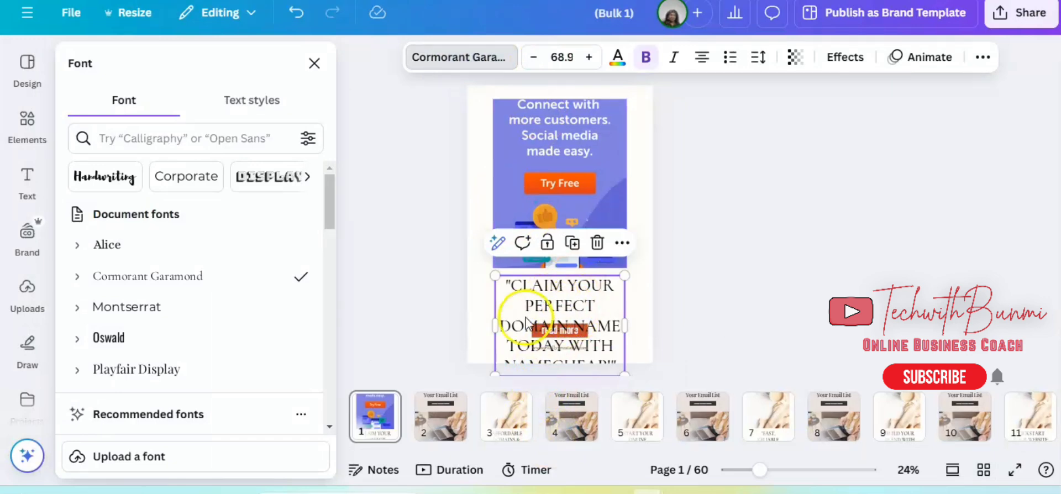
{"action": "left_click", "coordinate": [202, 320]}
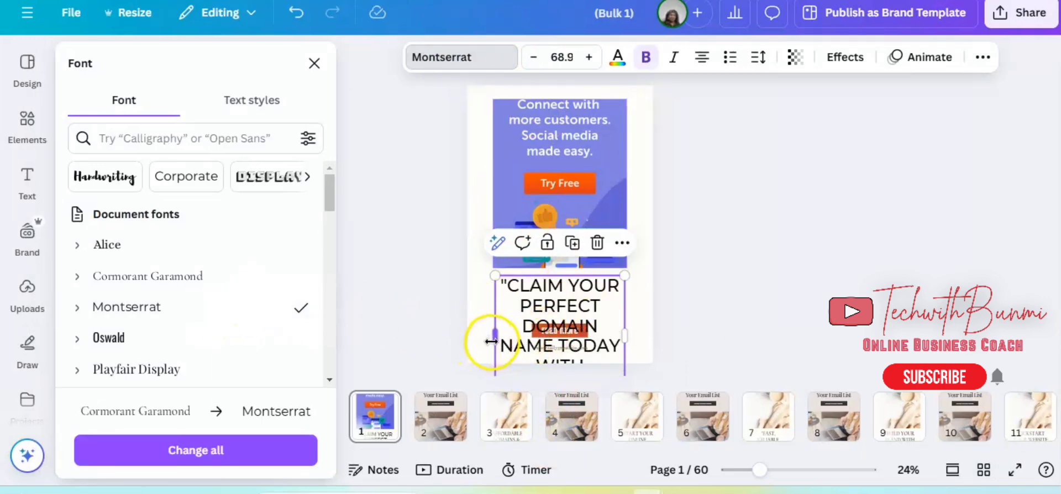
{"action": "left_click_drag", "start_coordinate": [491, 341], "coordinate": [447, 328]}
{"action": "left_click", "coordinate": [615, 103]}
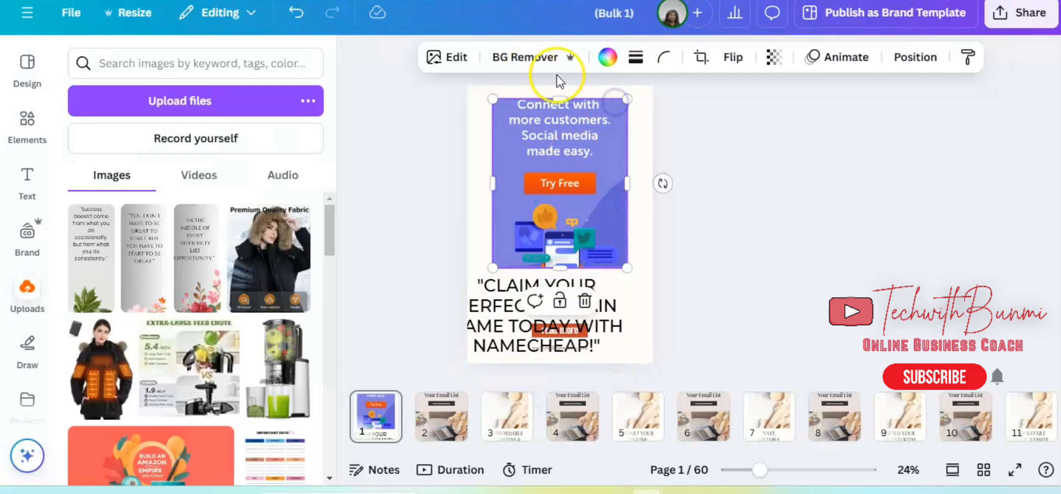
Reduce the "Claim your perfect domain name today with Namecheap!" headline's font size to 37.9.
{"action": "left_click", "coordinate": [493, 334]}
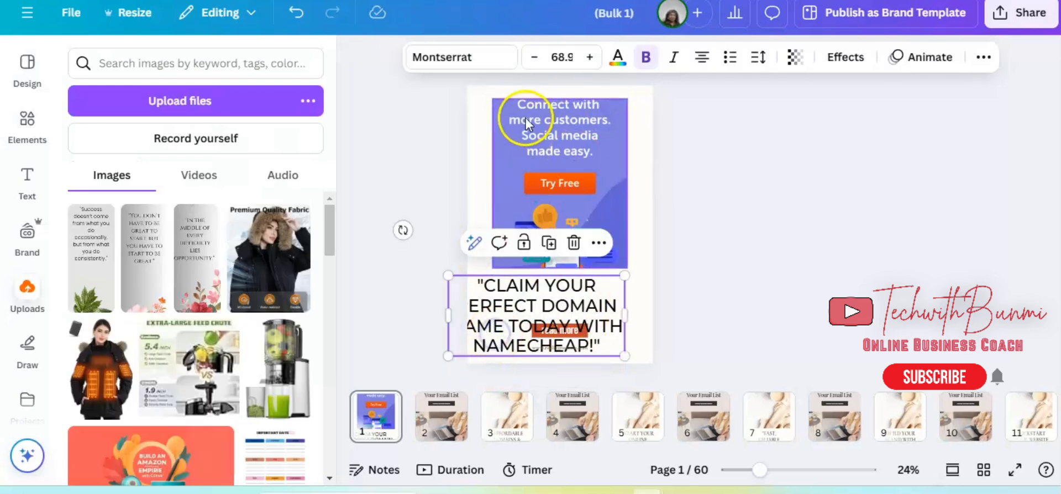
{"action": "left_click", "coordinate": [535, 57]}
{"action": "left_click", "coordinate": [535, 57]}
{"action": "left_click", "coordinate": [535, 57]}
{"action": "left_click", "coordinate": [535, 57]}
{"action": "left_click", "coordinate": [534, 57]}
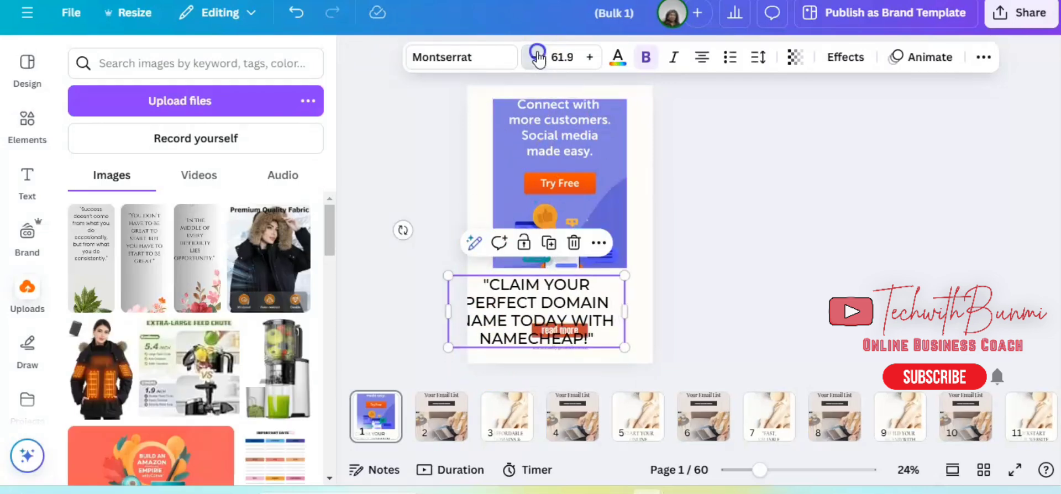
{"action": "left_click", "coordinate": [536, 57]}
{"action": "left_click", "coordinate": [536, 57]}
{"action": "left_click", "coordinate": [536, 57]}
{"action": "left_click", "coordinate": [536, 57]}
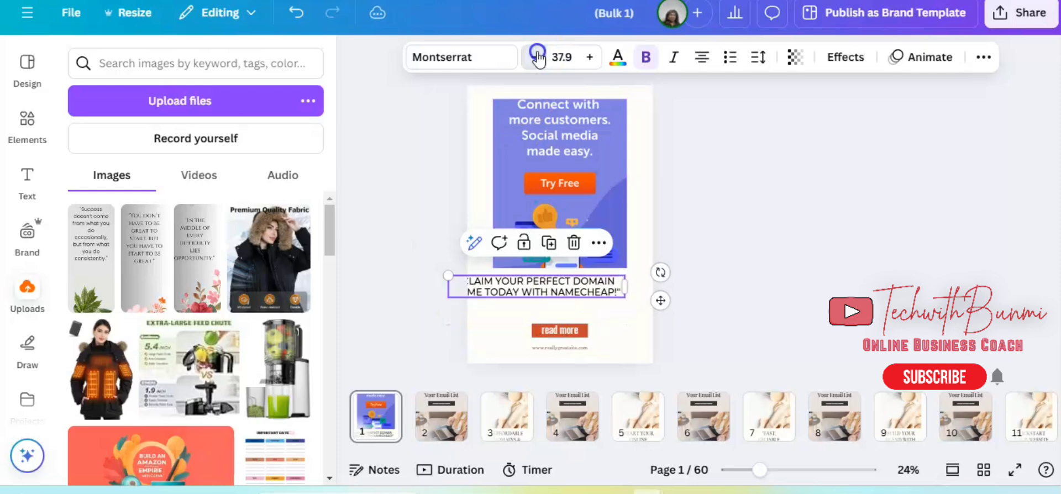
{"action": "left_click", "coordinate": [775, 234]}
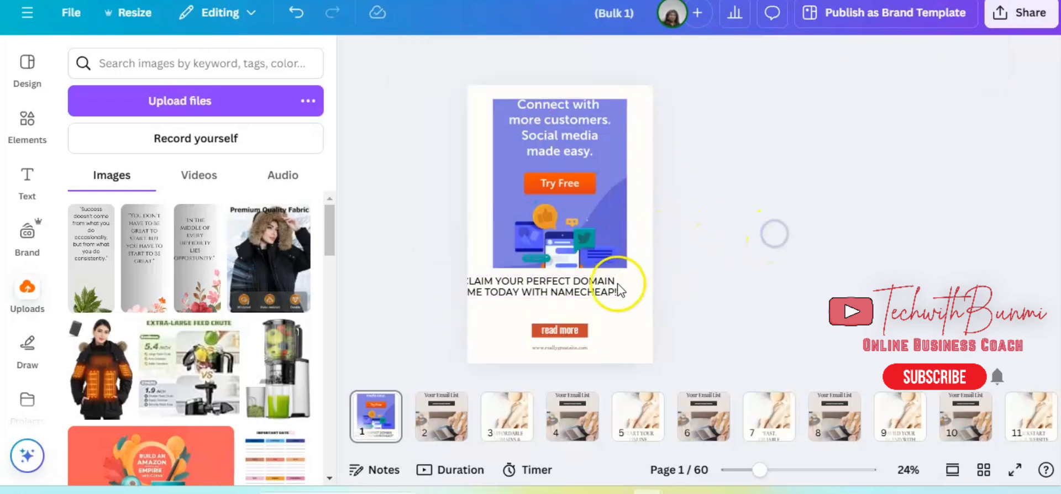
Move the headline fully inside the page below the image and set its font size to 42.9.
{"action": "left_click", "coordinate": [619, 289]}
{"action": "left_click_drag", "start_coordinate": [618, 288], "coordinate": [638, 298]}
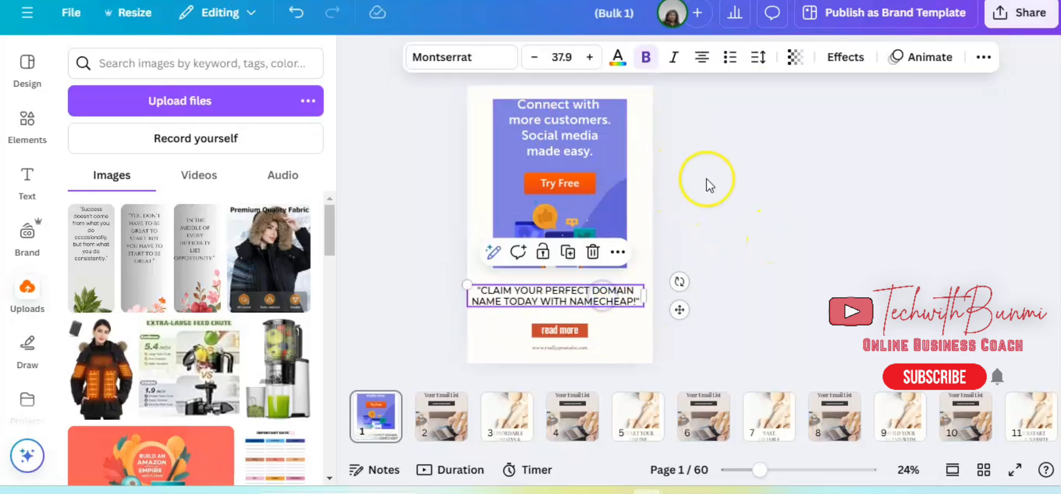
{"action": "left_click", "coordinate": [592, 57]}
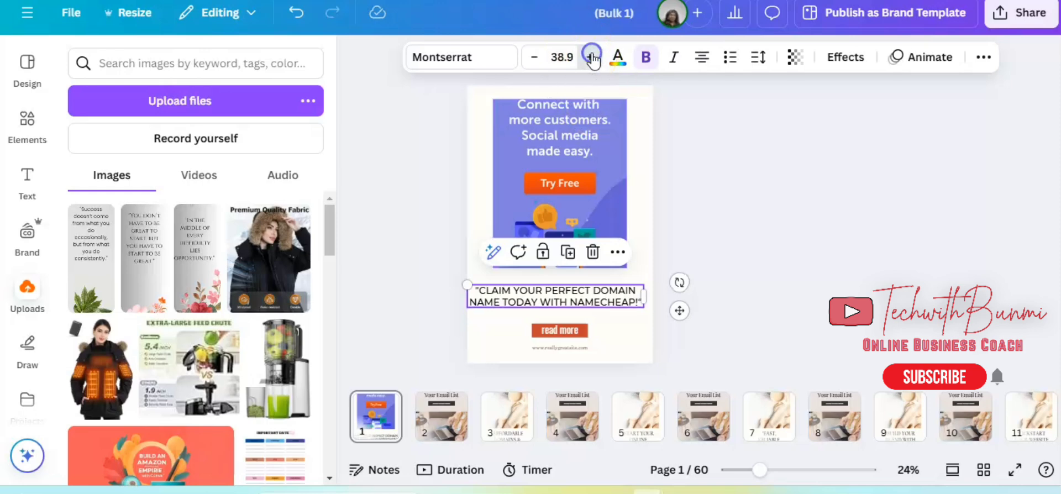
{"action": "left_click", "coordinate": [591, 57]}
{"action": "left_click", "coordinate": [591, 57]}
{"action": "left_click", "coordinate": [592, 57]}
{"action": "left_click", "coordinate": [591, 57]}
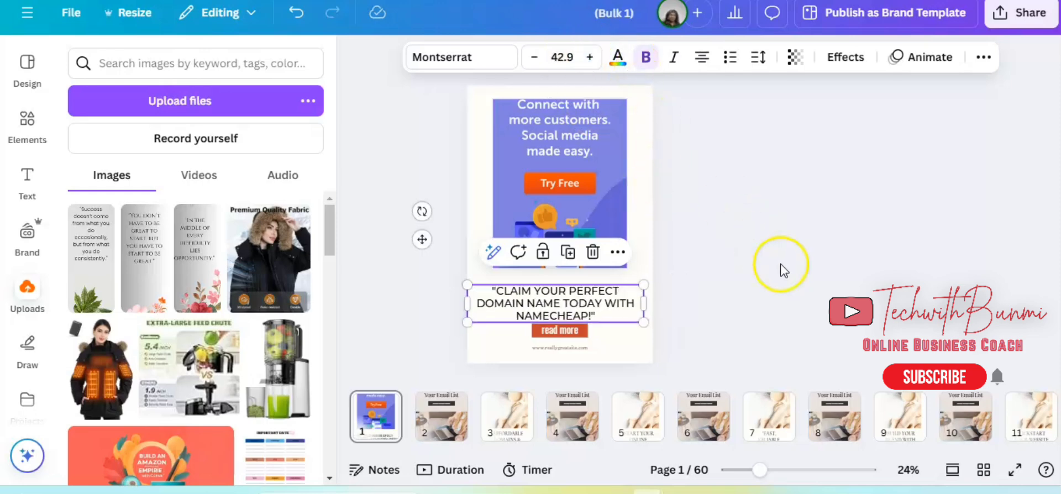
{"action": "left_click", "coordinate": [801, 285]}
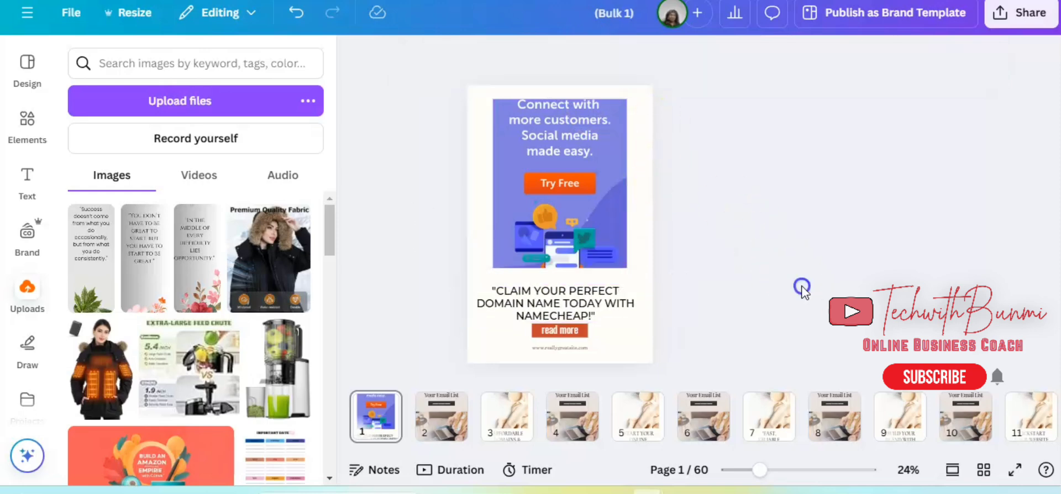
{"action": "left_click", "coordinate": [569, 348]}
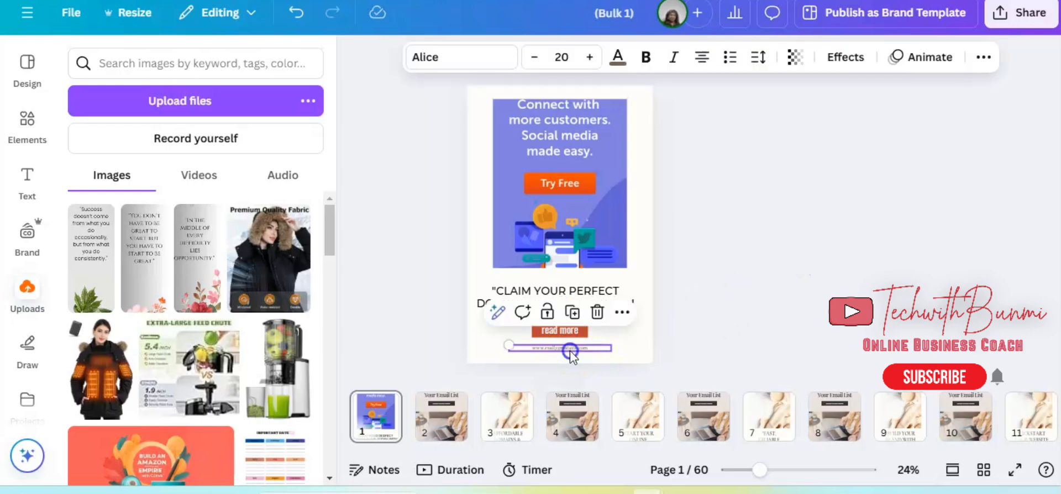
{"action": "double_click", "coordinate": [571, 348]}
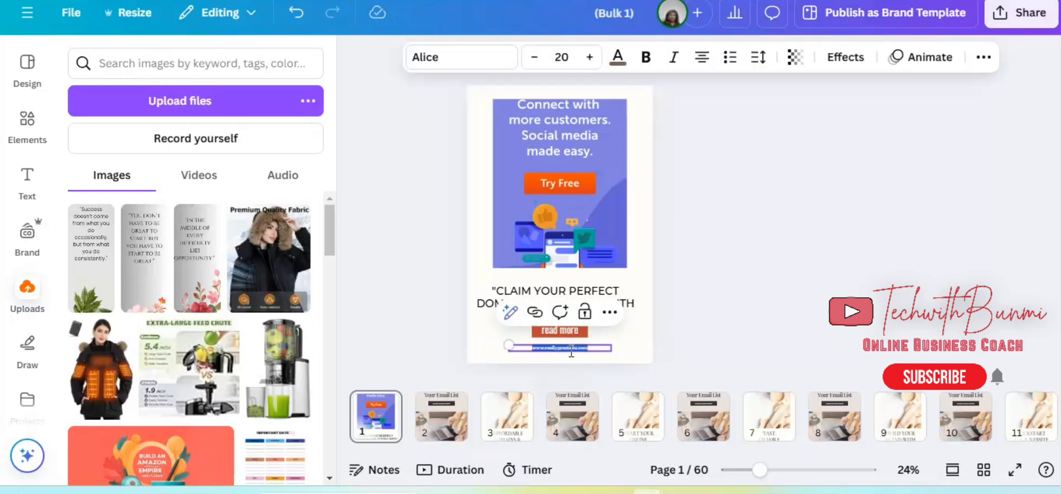
{"action": "key", "text": "BackSpace"}
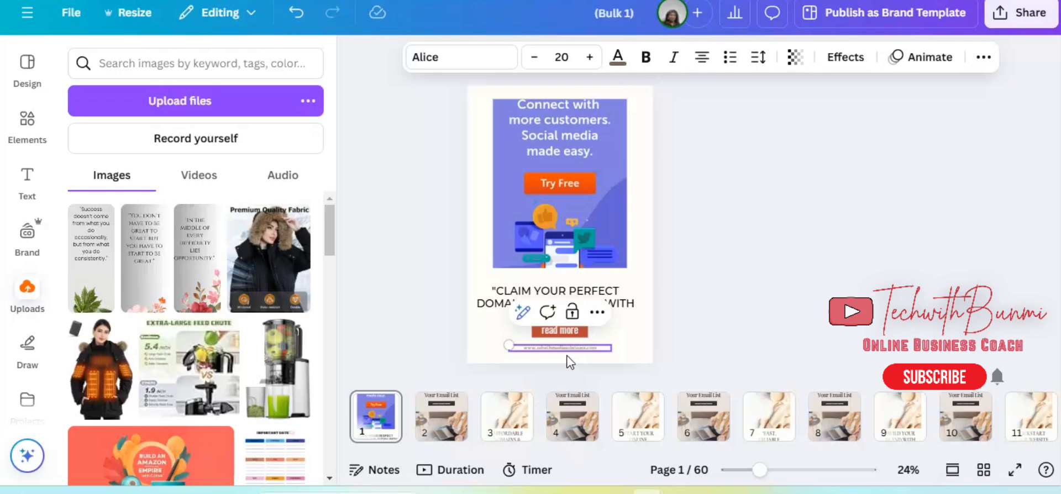
Delete the "read more" text and the orange-red button shape behind it from page 1.
{"action": "left_click", "coordinate": [569, 332]}
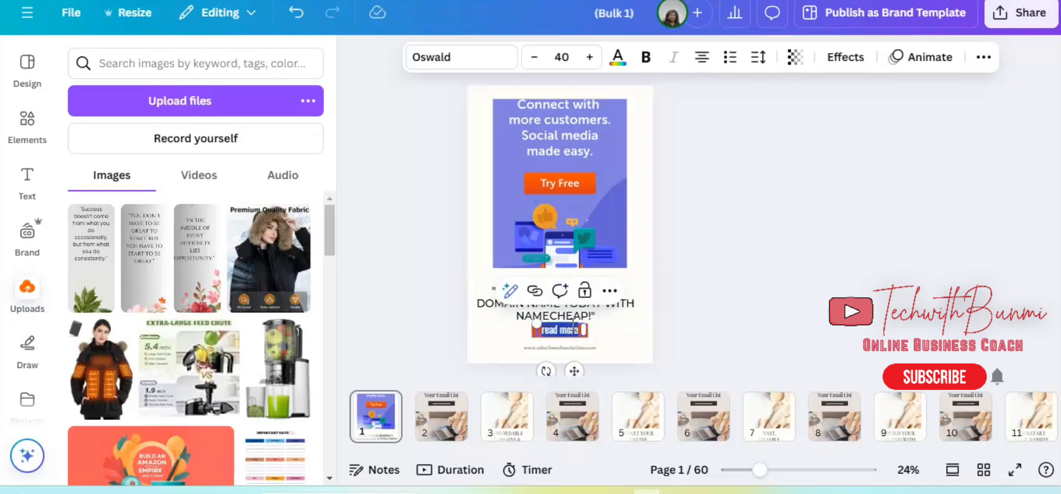
{"action": "right_click", "coordinate": [639, 356]}
{"action": "left_click", "coordinate": [580, 330]}
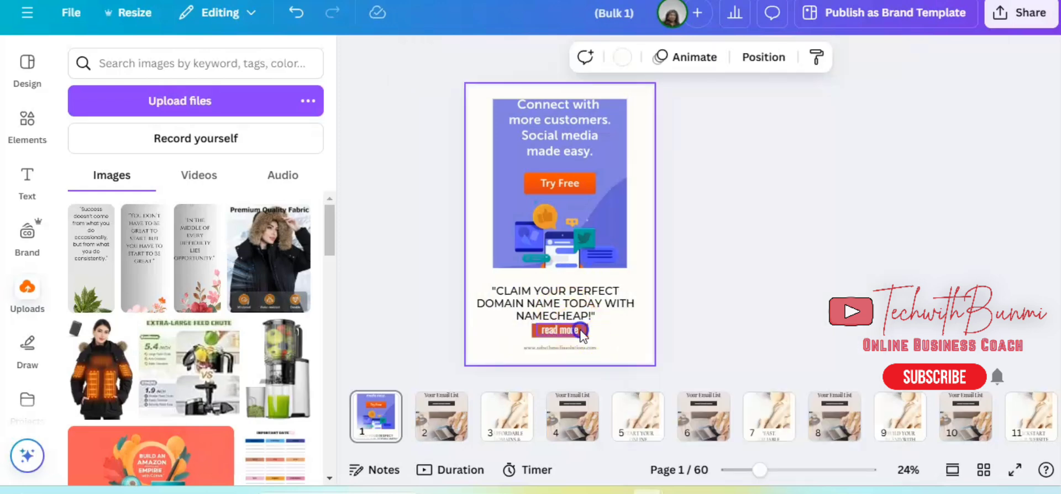
{"action": "left_click", "coordinate": [586, 320]}
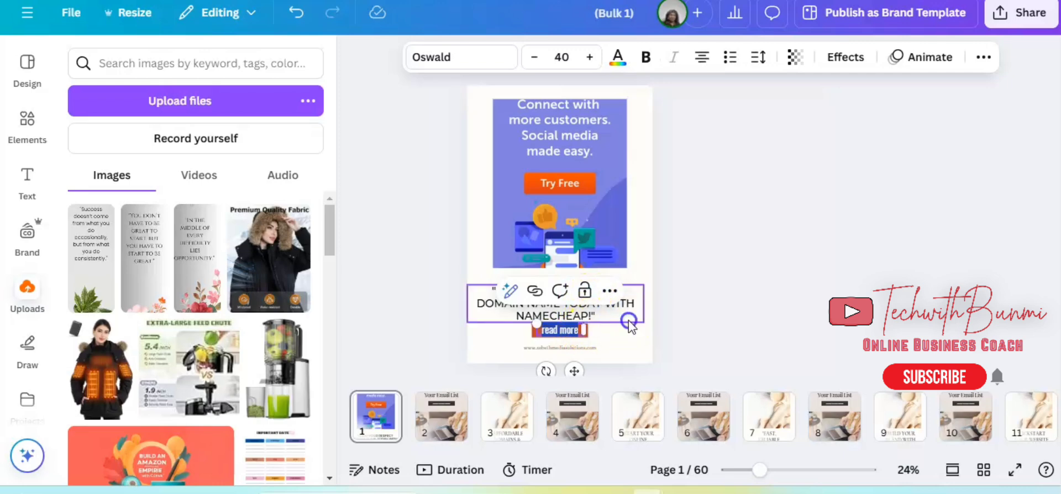
{"action": "left_click", "coordinate": [587, 331]}
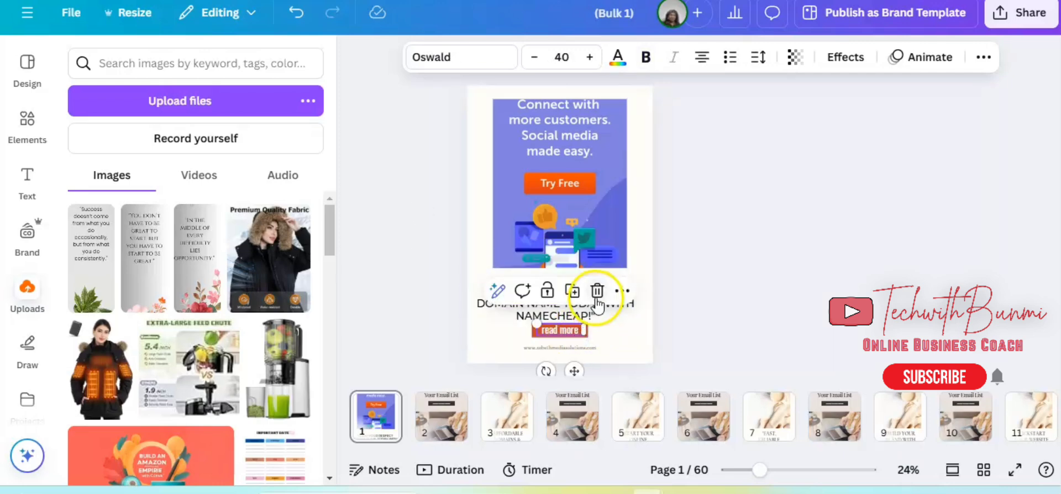
{"action": "left_click", "coordinate": [593, 292]}
{"action": "left_click", "coordinate": [575, 328]}
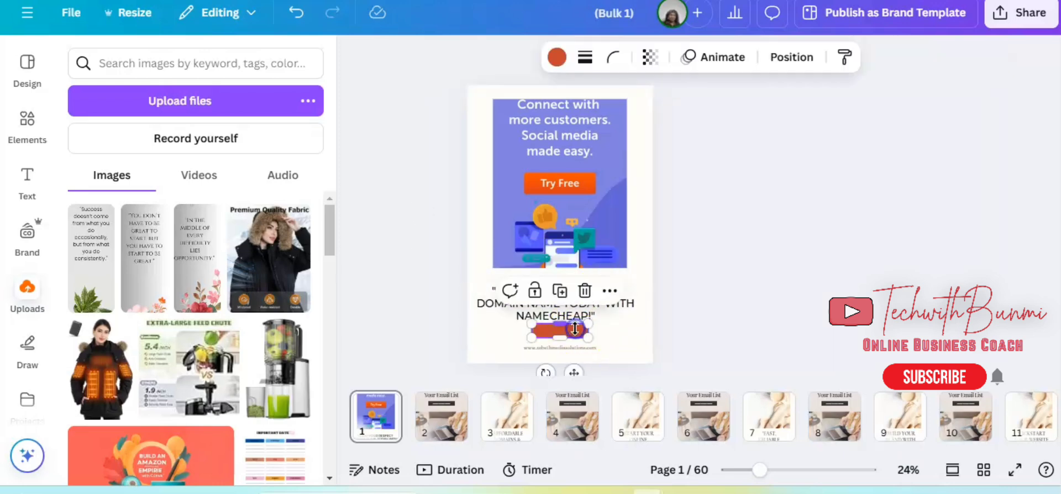
{"action": "left_click", "coordinate": [584, 290]}
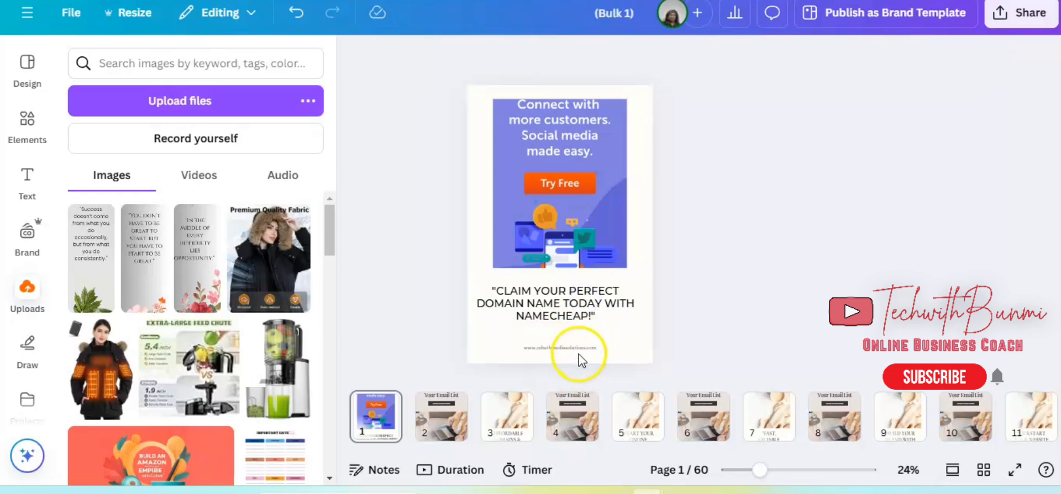
Set the web address text on page 1 to font size 27 and colour #ebe2df.
{"action": "left_click", "coordinate": [580, 349]}
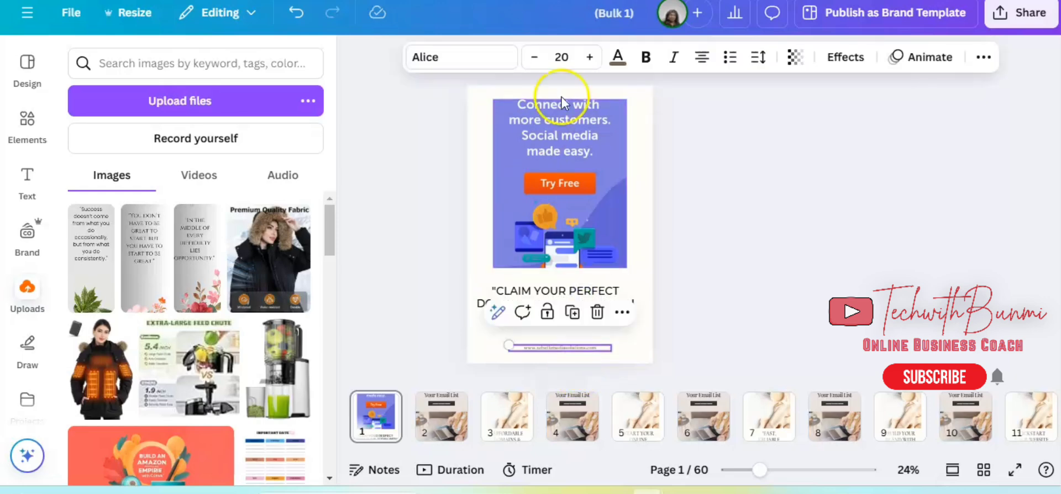
{"action": "left_click", "coordinate": [589, 59]}
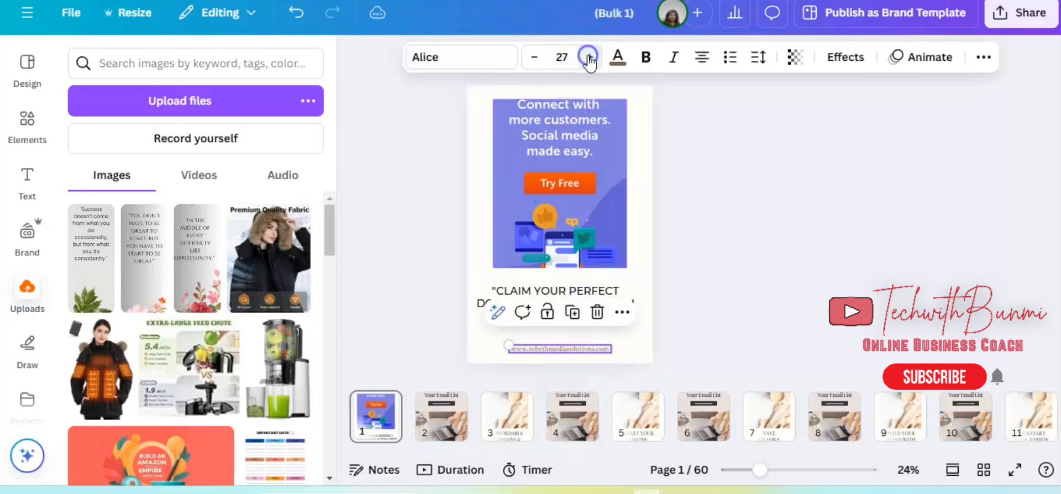
{"action": "left_click", "coordinate": [618, 57]}
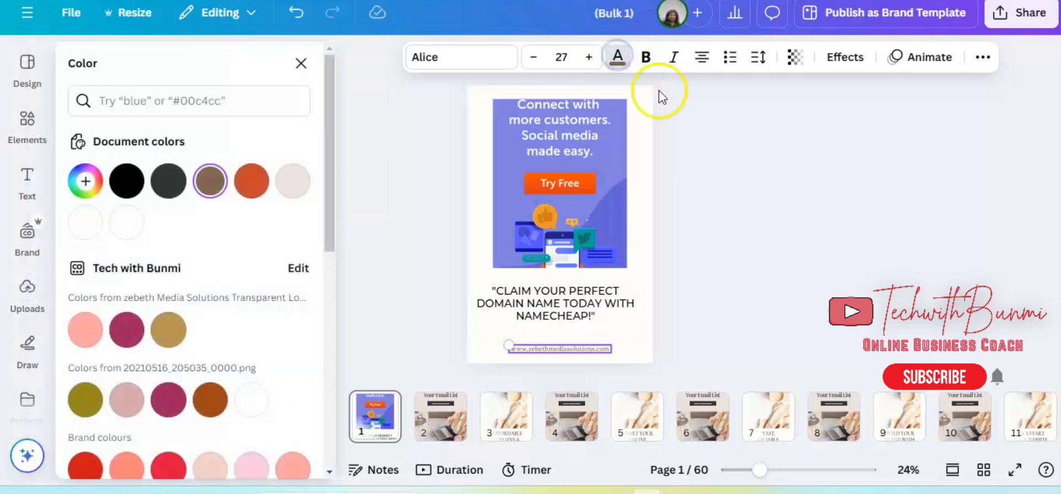
{"action": "left_click", "coordinate": [293, 180]}
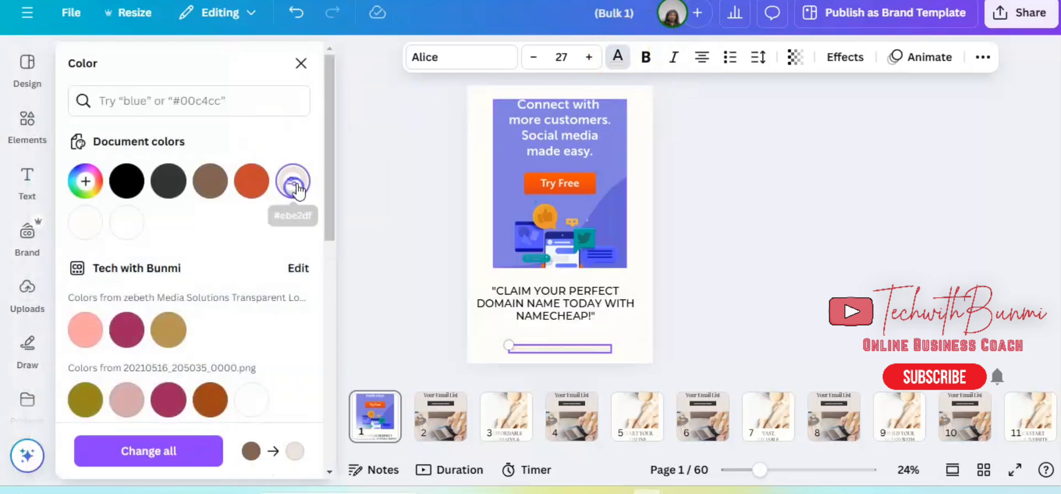
Try brown, tan, blue and pale lavender backgrounds on page 1, and apply the grey from the laptop photo's colours.
{"action": "left_click", "coordinate": [636, 111]}
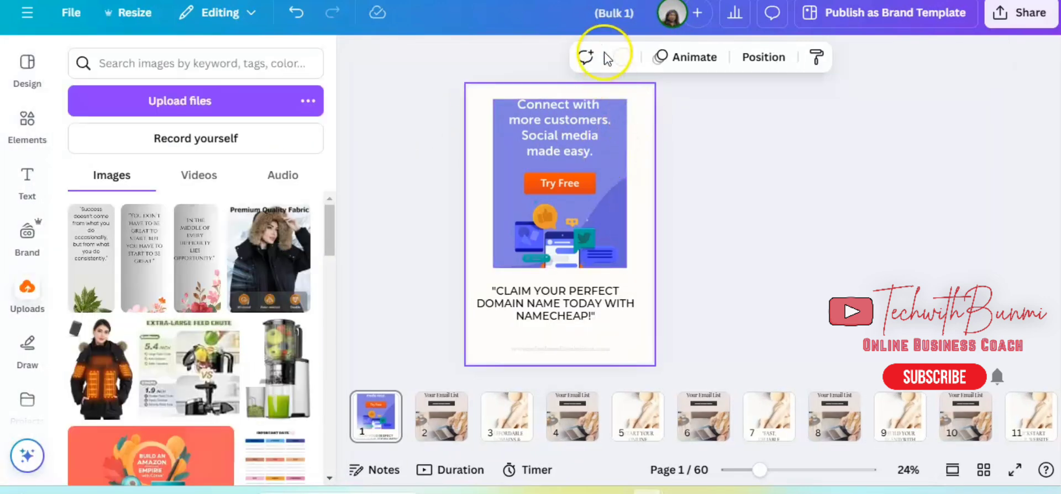
{"action": "left_click", "coordinate": [618, 62]}
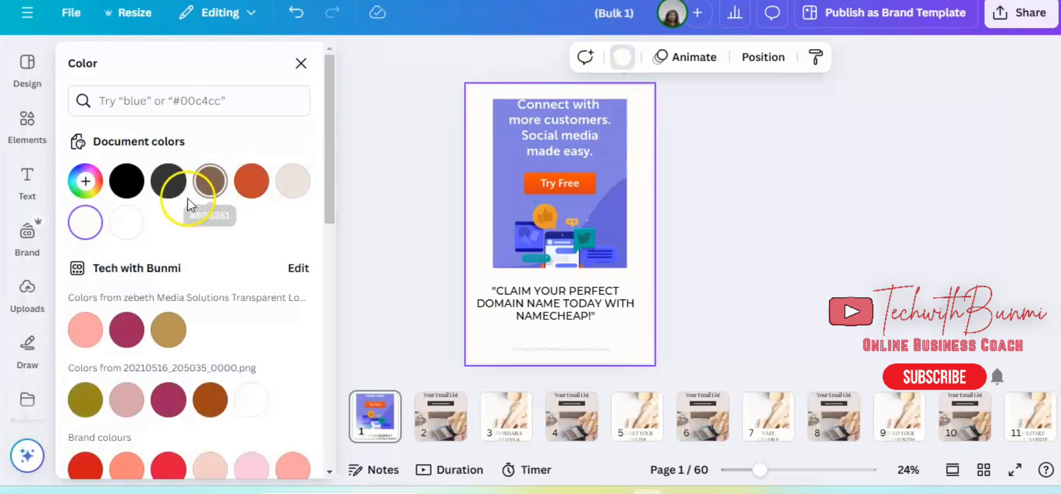
{"action": "left_click", "coordinate": [208, 188]}
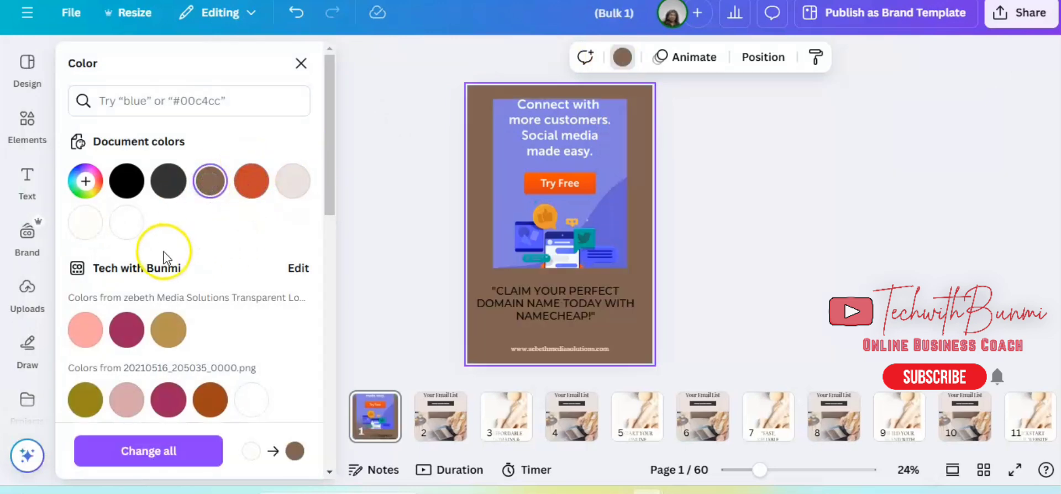
{"action": "scroll", "coordinate": [265, 409], "scroll_direction": "down", "scroll_amount": 5}
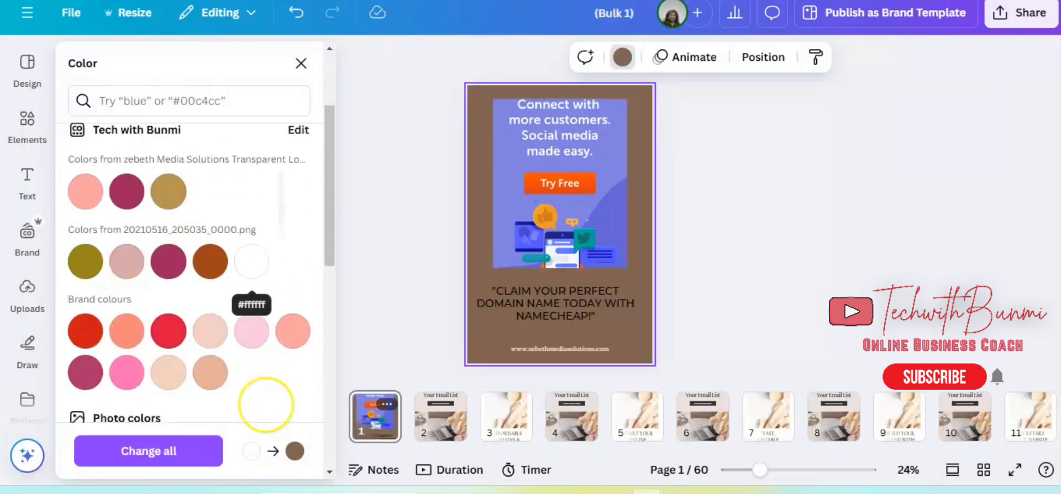
{"action": "scroll", "coordinate": [265, 409], "scroll_direction": "down", "scroll_amount": 1}
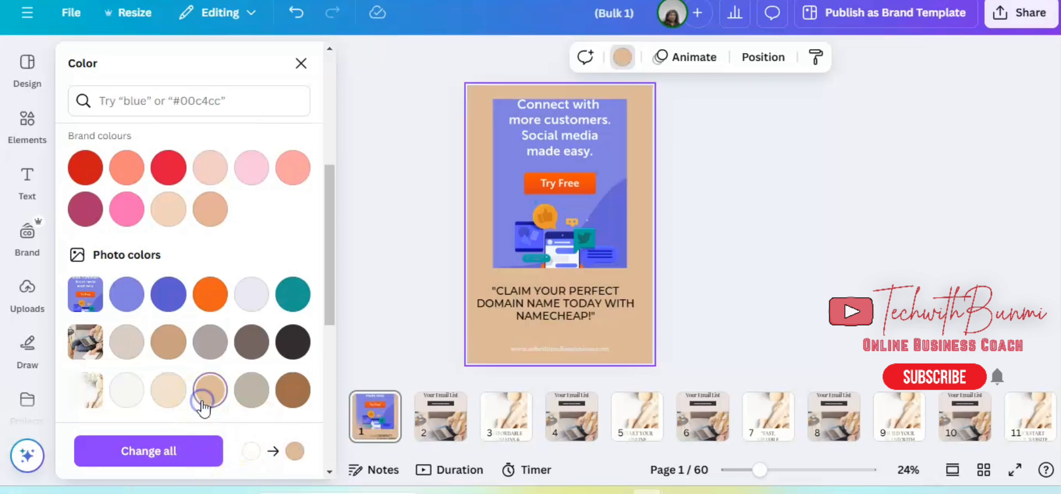
{"action": "left_click", "coordinate": [164, 300]}
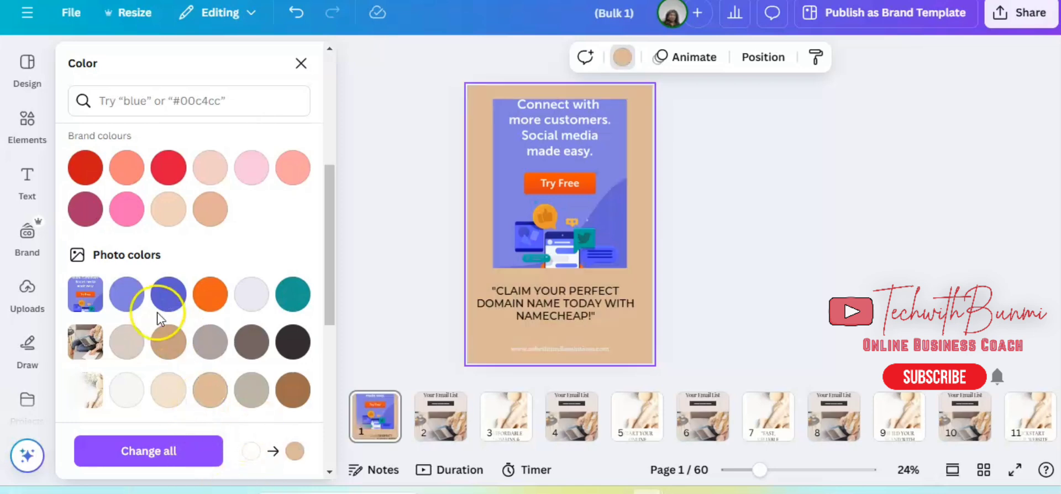
{"action": "left_click", "coordinate": [253, 296]}
{"action": "left_click", "coordinate": [290, 302]}
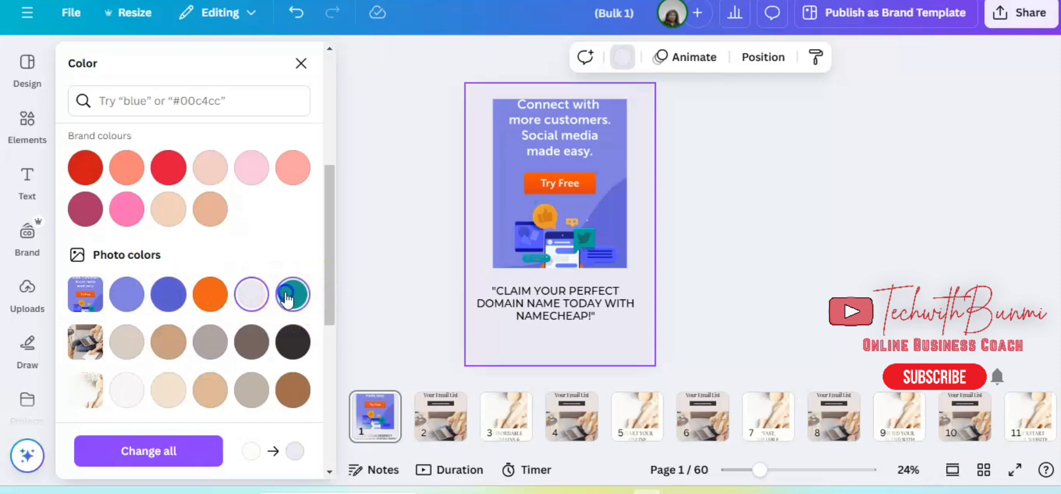
{"action": "left_click", "coordinate": [212, 347]}
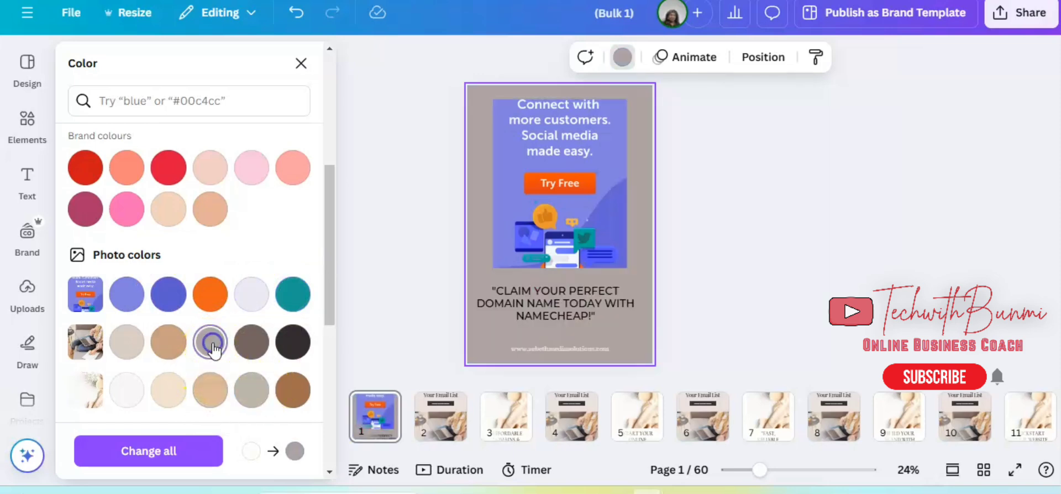
Set page 1's background to the tan from the laptop photo's colours and make the headline text white.
{"action": "left_click", "coordinate": [177, 347]}
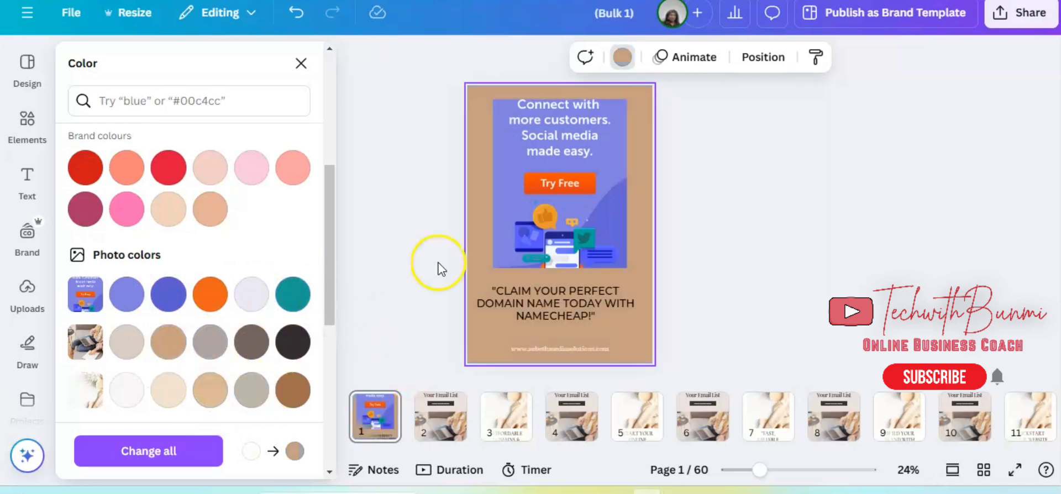
{"action": "left_click", "coordinate": [594, 303]}
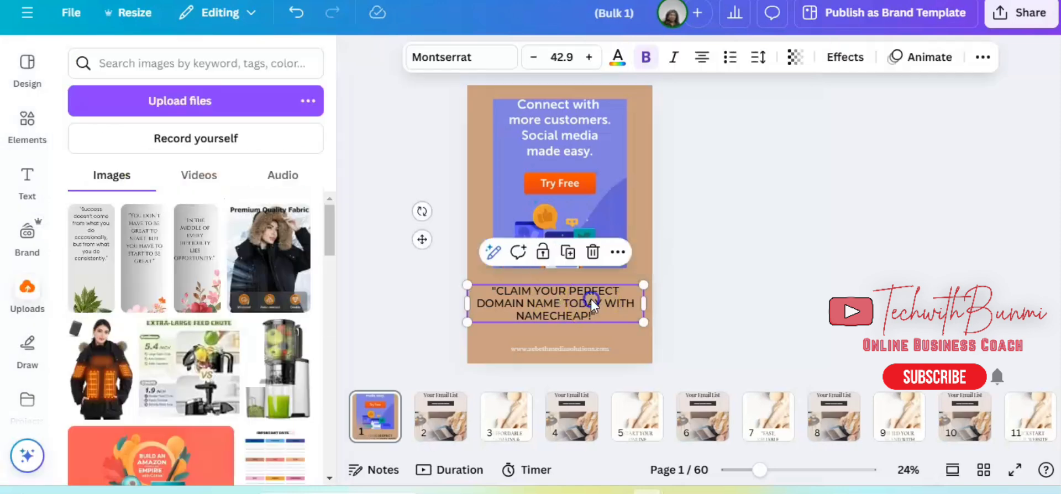
{"action": "left_click", "coordinate": [617, 58]}
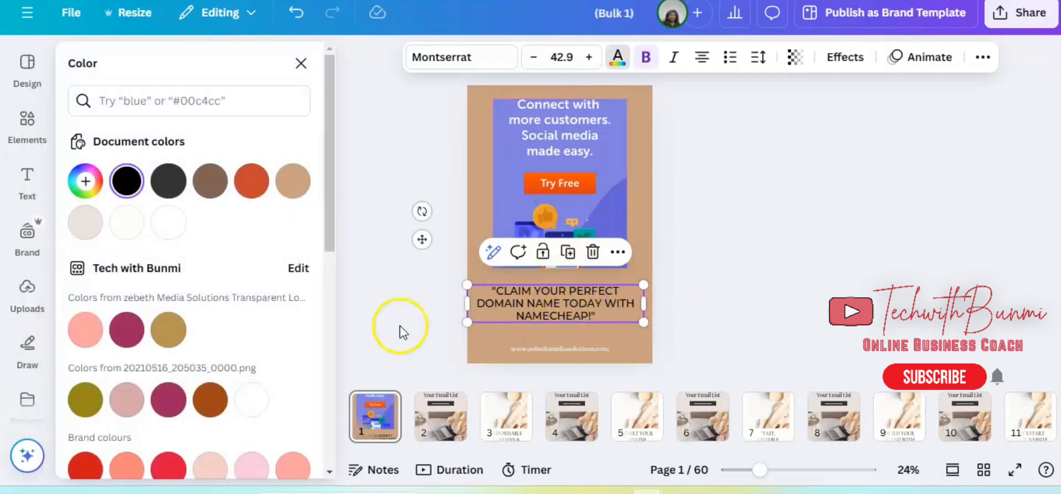
{"action": "left_click", "coordinate": [251, 402]}
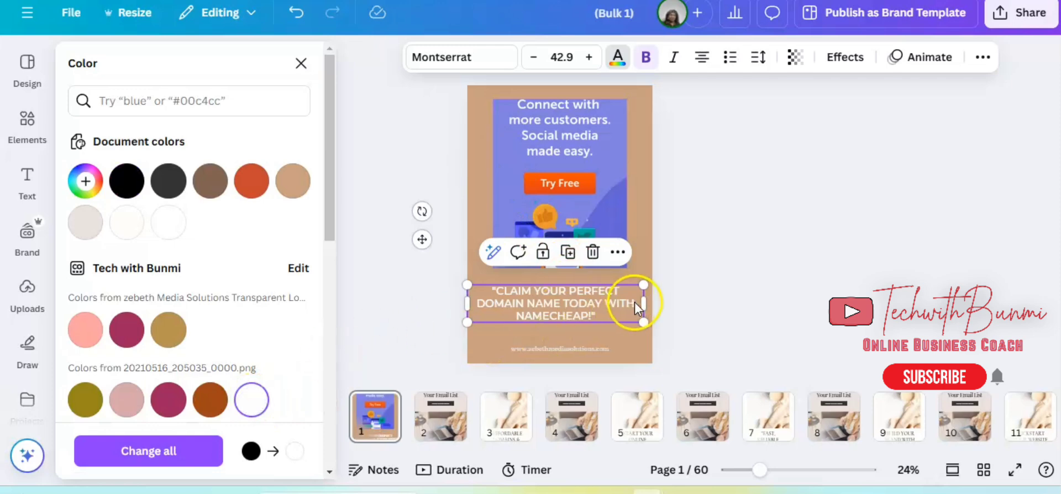
{"action": "left_click", "coordinate": [769, 250]}
{"action": "left_click", "coordinate": [822, 239]}
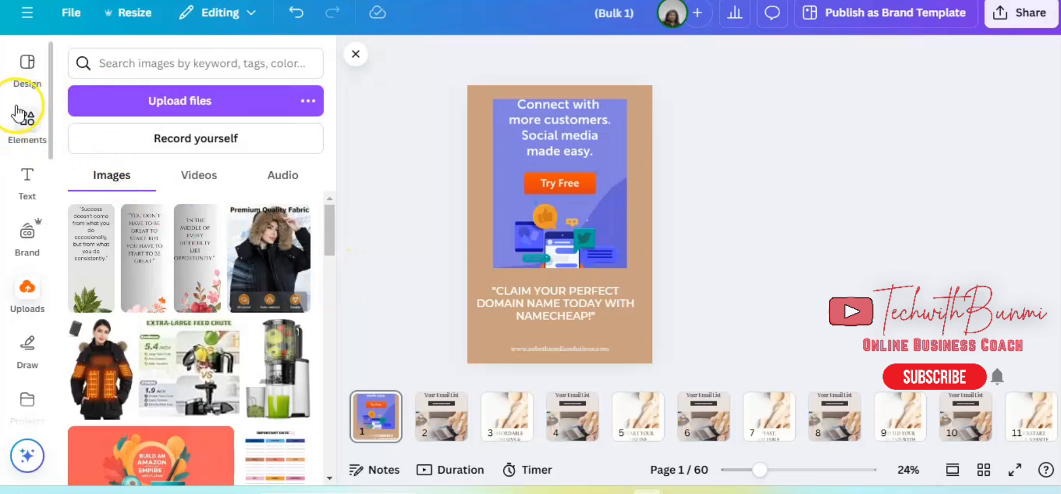
Switch to the Namecheap Pinterest pin design and examine its pages in grid view.
{"action": "left_click", "coordinate": [32, 80]}
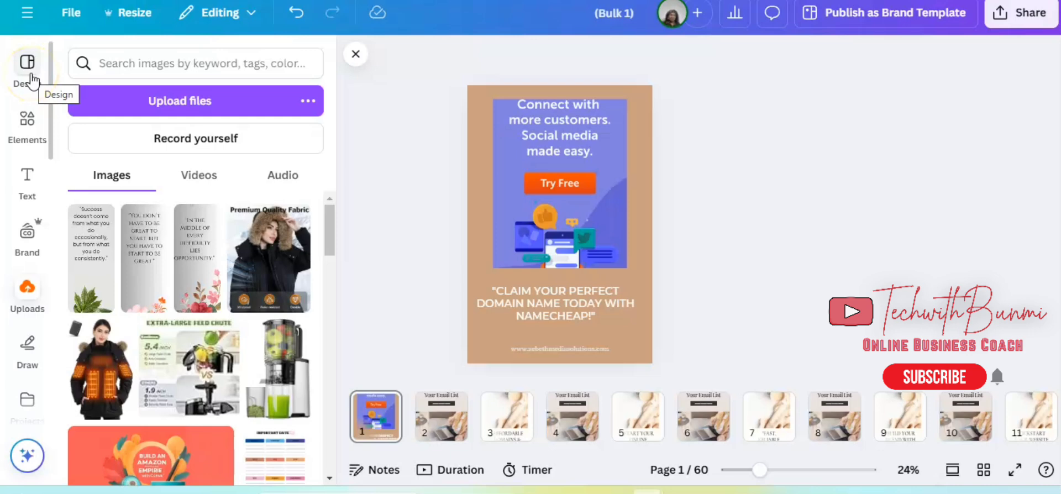
{"action": "left_click", "coordinate": [24, 118]}
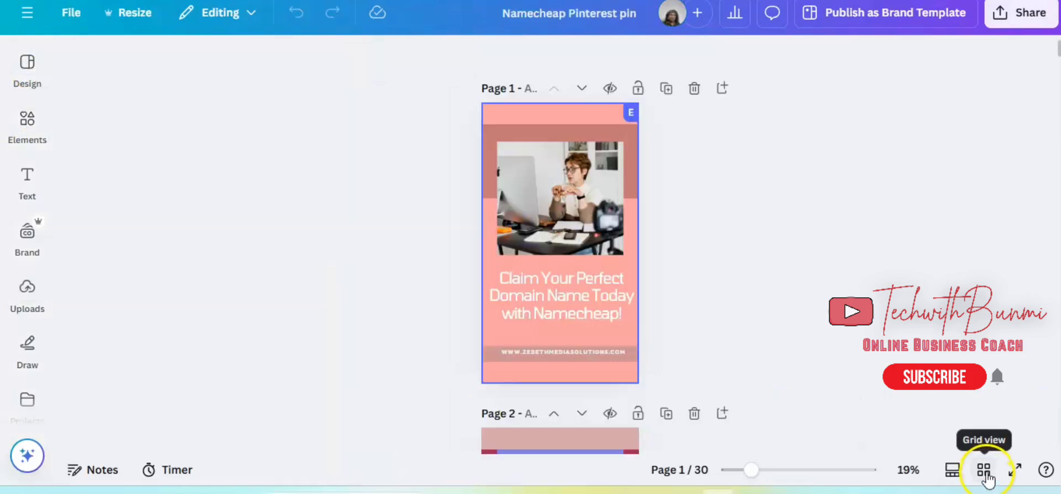
{"action": "left_click", "coordinate": [983, 470]}
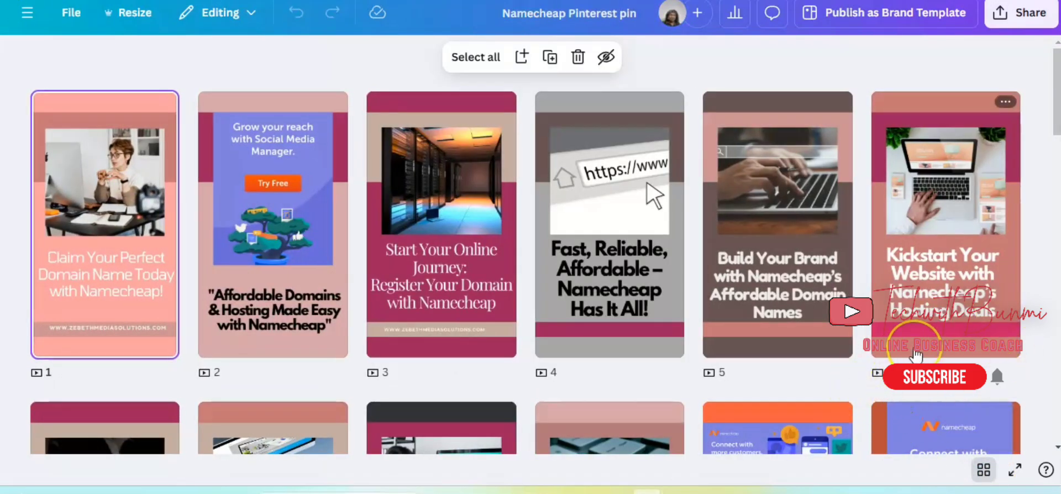
{"action": "scroll", "coordinate": [916, 354], "scroll_direction": "down", "scroll_amount": 20}
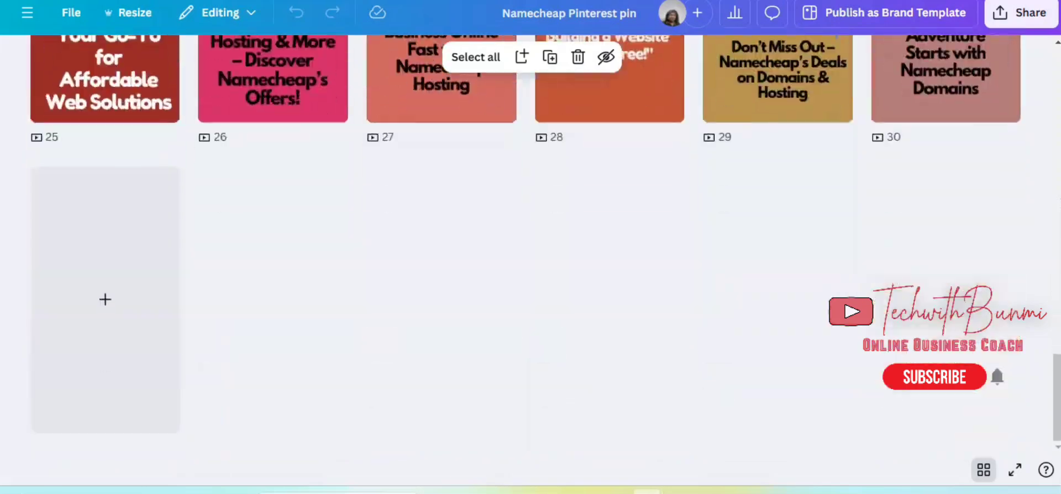
{"action": "scroll", "coordinate": [531, 249], "scroll_direction": "up", "scroll_amount": 20}
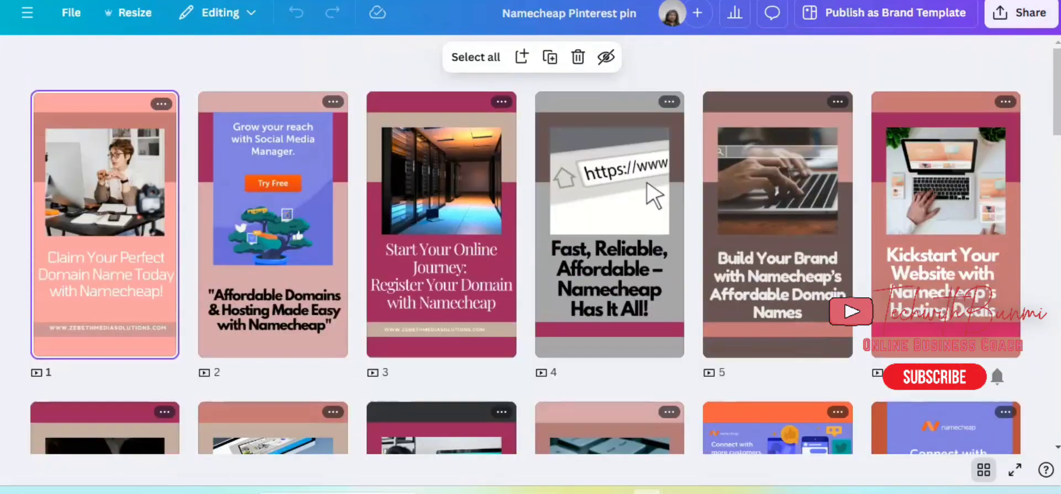
{"action": "scroll", "coordinate": [531, 248], "scroll_direction": "down", "scroll_amount": 4}
{"action": "scroll", "coordinate": [531, 249], "scroll_direction": "down", "scroll_amount": 15}
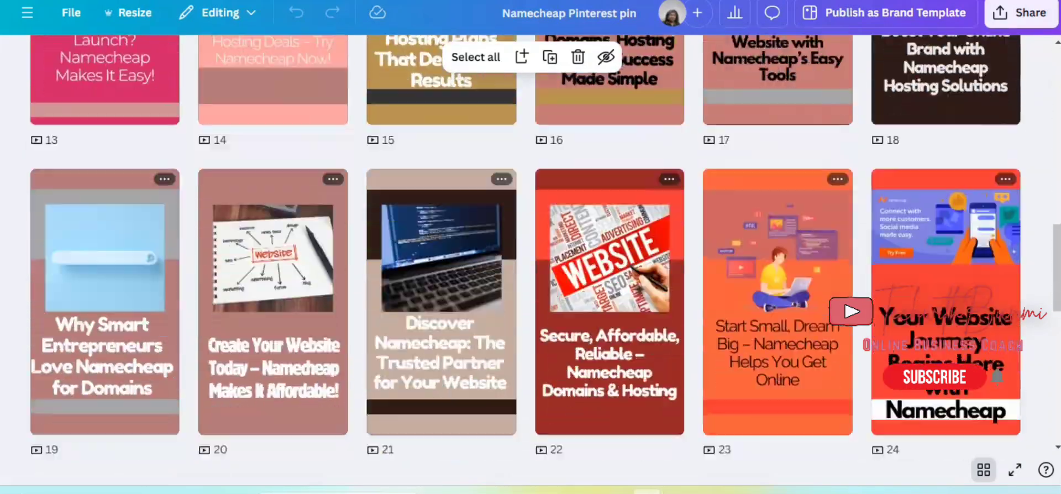
{"action": "scroll", "coordinate": [530, 249], "scroll_direction": "up", "scroll_amount": 15}
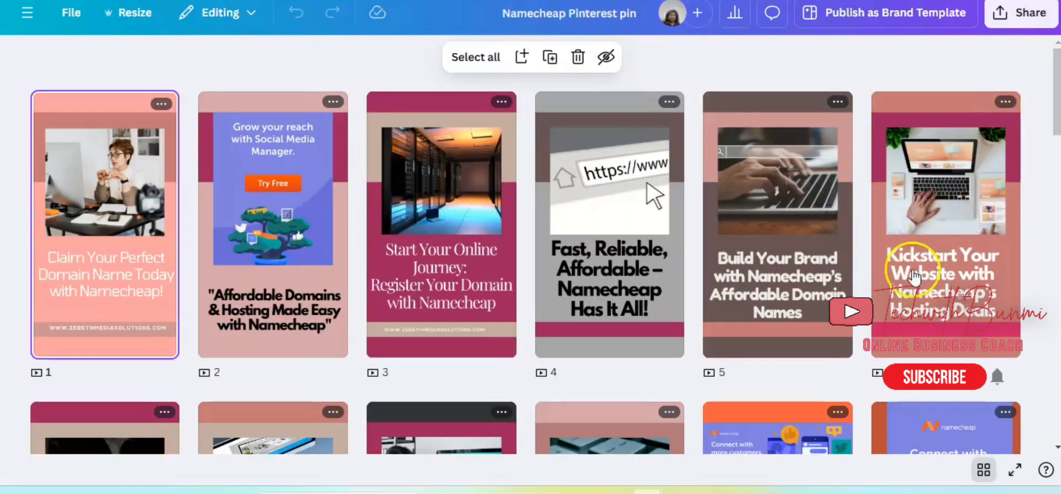
{"action": "scroll", "coordinate": [955, 326], "scroll_direction": "down", "scroll_amount": 5}
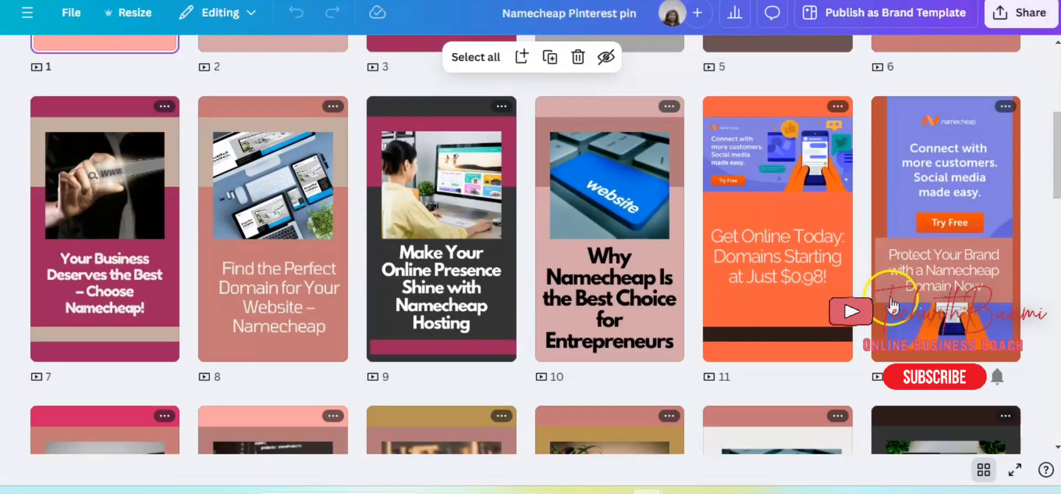
Open page 12, the "Protect Your Brand with a Namecheap Domain Now" pin, from the grid view.
{"action": "left_click", "coordinate": [958, 248]}
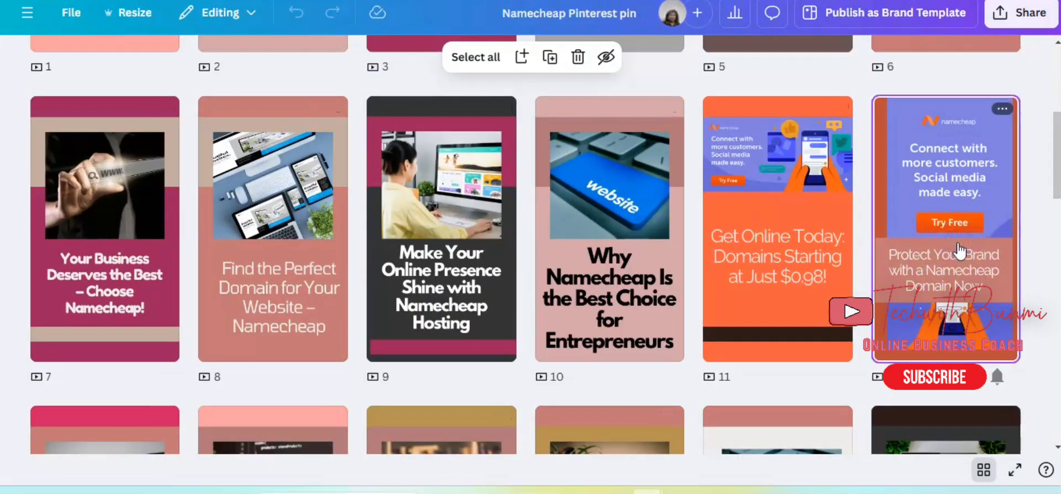
{"action": "double_click", "coordinate": [958, 247]}
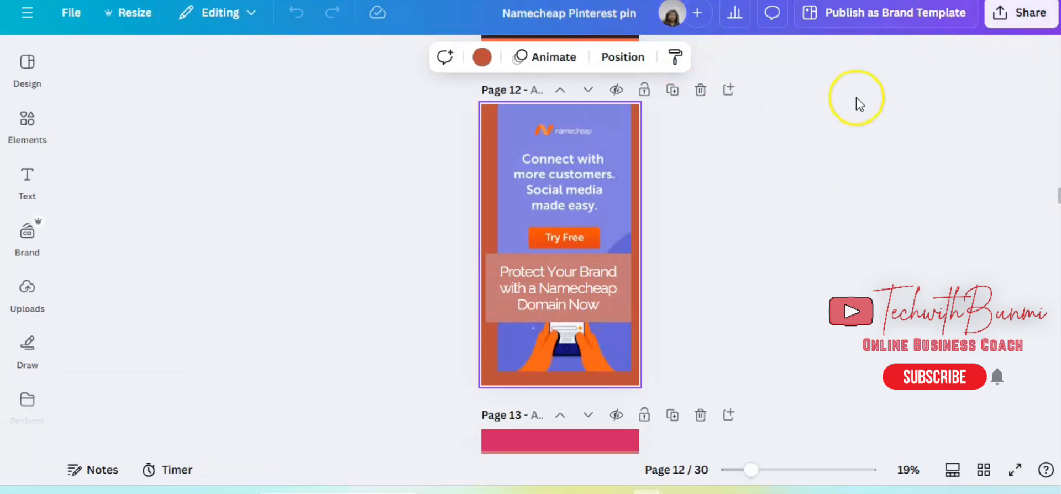
{"action": "left_click", "coordinate": [1021, 23]}
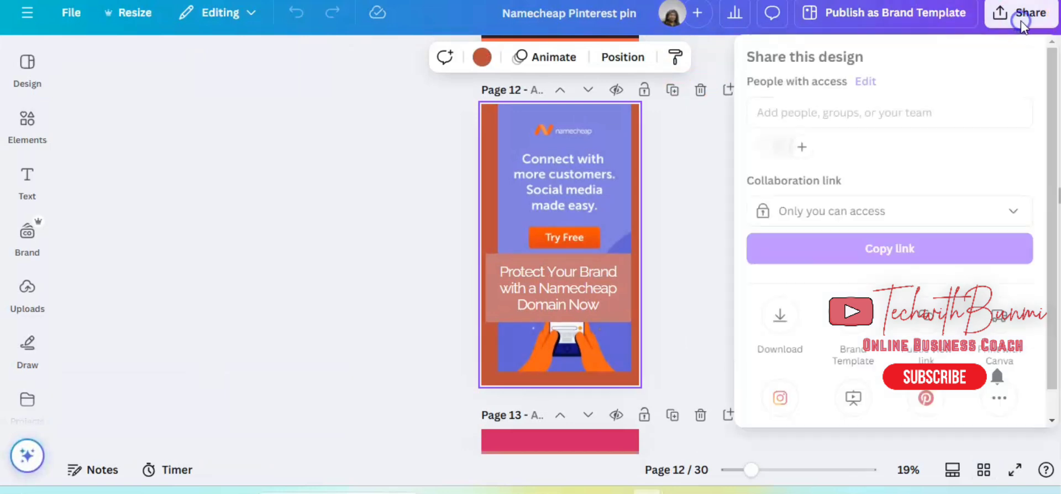
{"action": "left_click", "coordinate": [779, 320]}
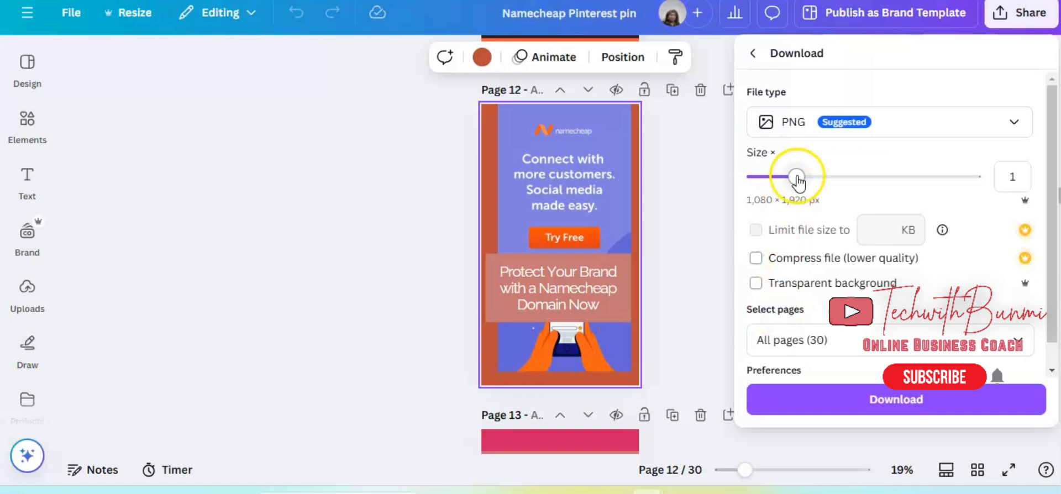
{"action": "left_click_drag", "start_coordinate": [797, 181], "coordinate": [1010, 179]}
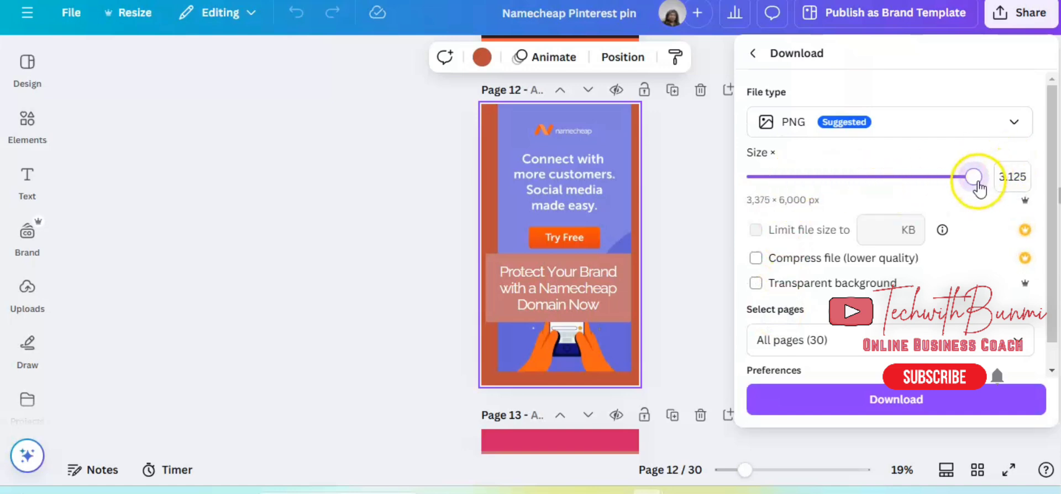
Open the Pinterest sharing form for page 12 and select its title field.
{"action": "left_click", "coordinate": [1021, 19]}
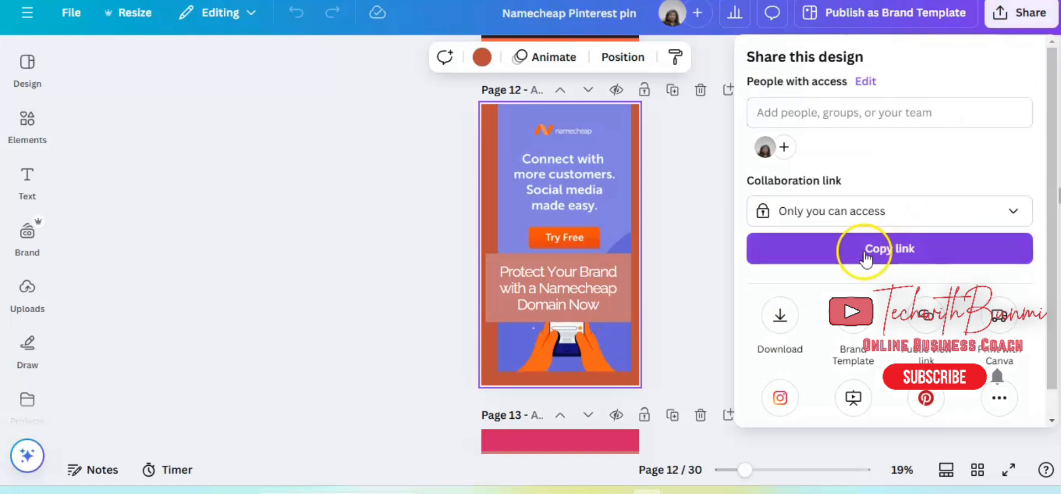
{"action": "left_click", "coordinate": [925, 406]}
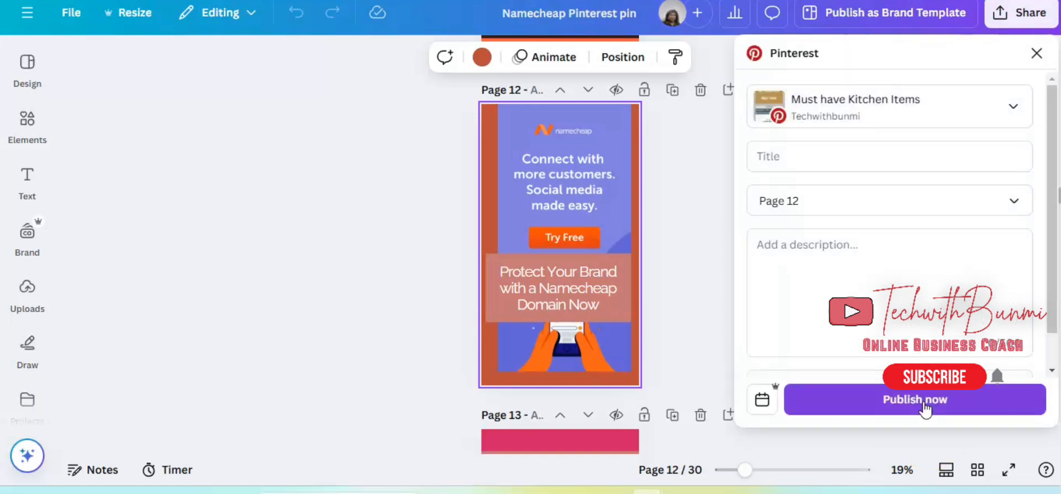
{"action": "left_click", "coordinate": [866, 160]}
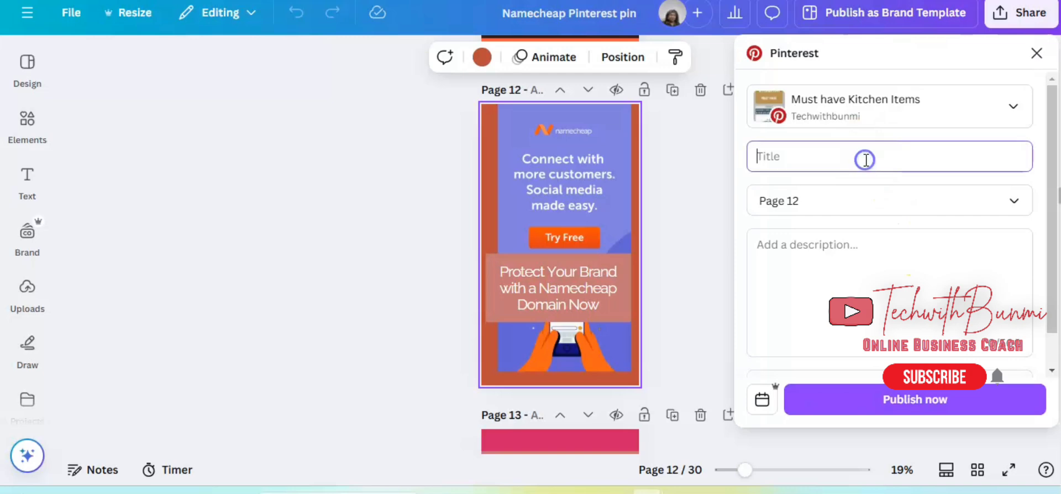
Switch to ChatGPT and copy "Online Business Startup" from the generated table of pin titles, descriptions and hashtags.
{"action": "left_click", "coordinate": [553, 2]}
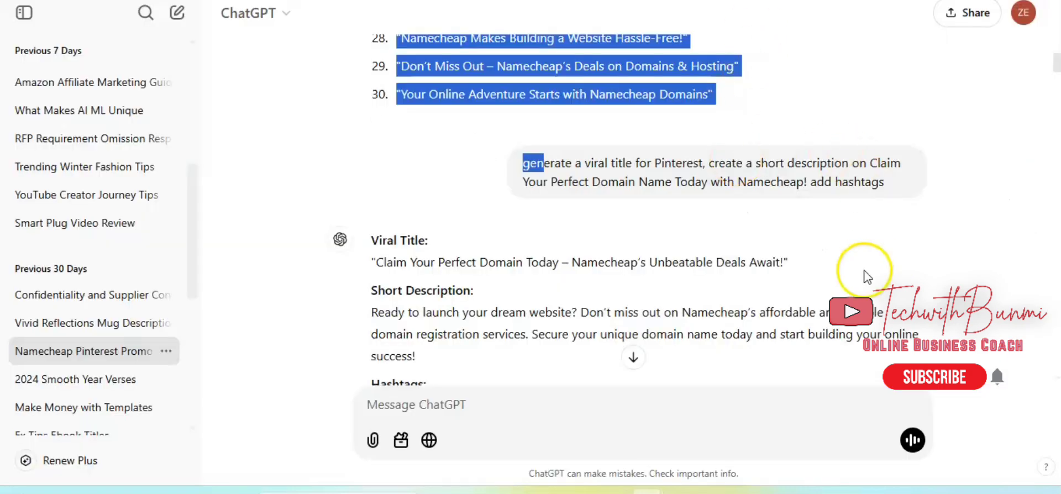
{"action": "left_click", "coordinate": [1014, 329]}
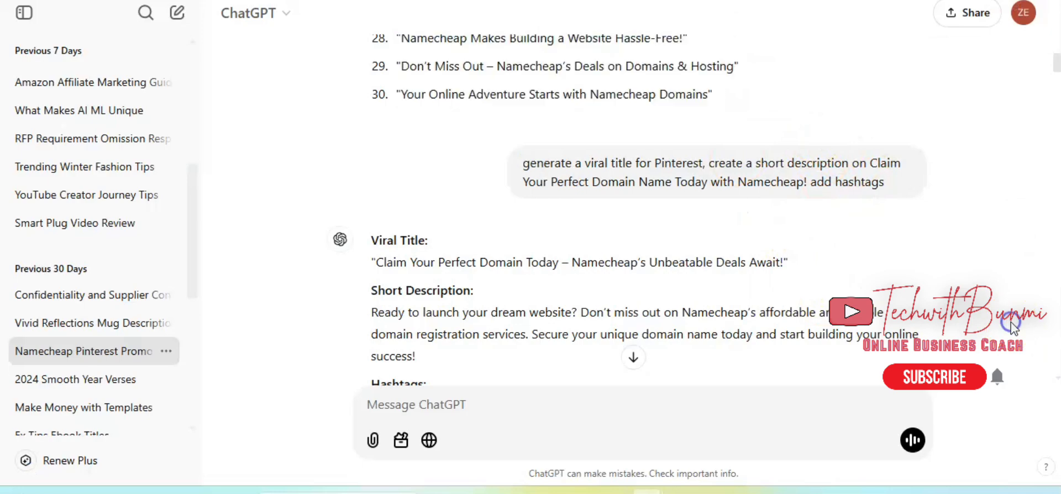
{"action": "scroll", "coordinate": [1014, 329], "scroll_direction": "down", "scroll_amount": 10}
{"action": "scroll", "coordinate": [650, 210], "scroll_direction": "down", "scroll_amount": 1}
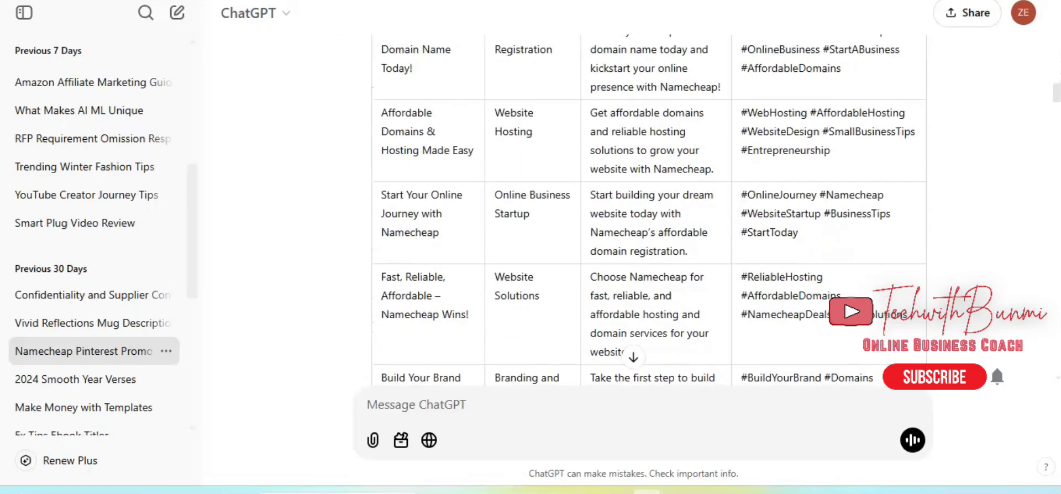
{"action": "scroll", "coordinate": [1013, 194], "scroll_direction": "up", "scroll_amount": 3}
{"action": "scroll", "coordinate": [1014, 194], "scroll_direction": "down", "scroll_amount": 3}
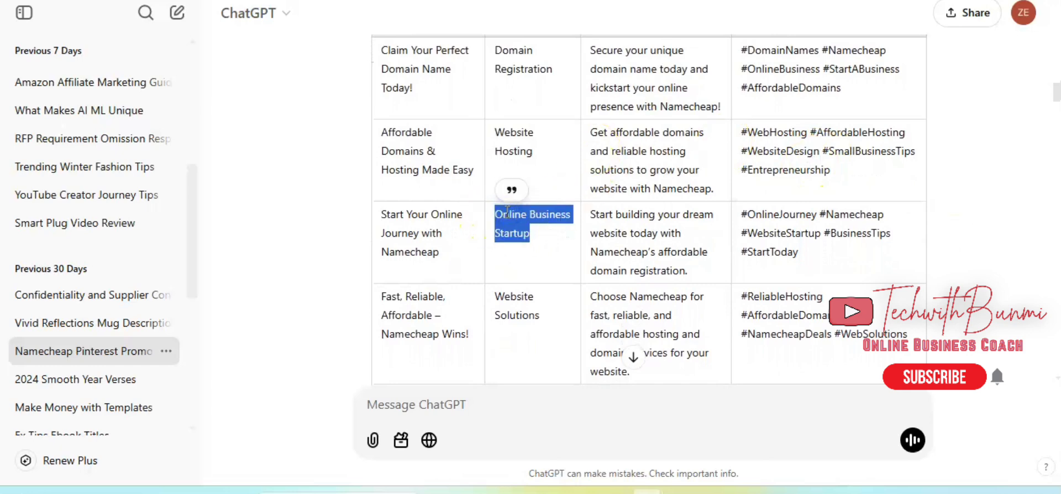
{"action": "right_click", "coordinate": [507, 212]}
{"action": "left_click", "coordinate": [536, 234]}
Return to Canva and paste "Online Business Startup" as the Pinterest post's title.
{"action": "key", "text": "ctrl+Tab"}
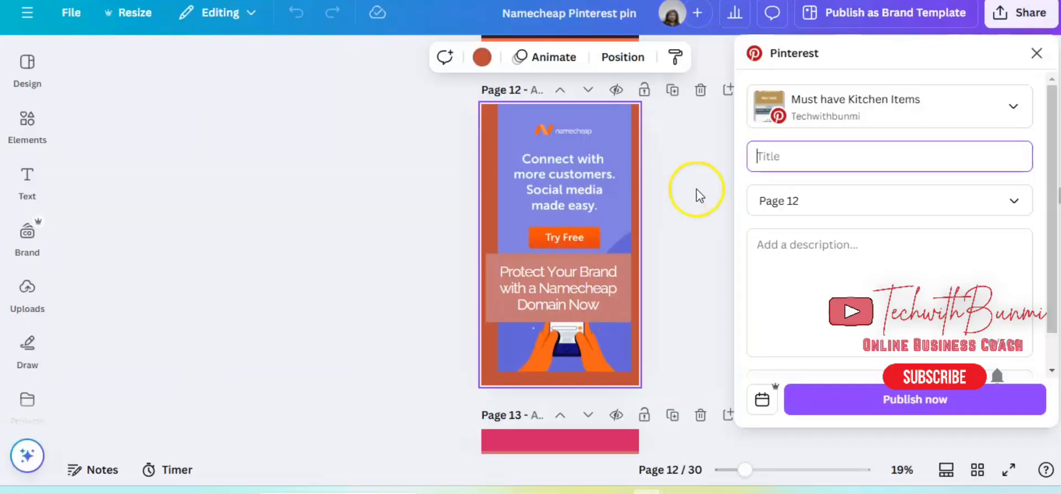
{"action": "left_click", "coordinate": [801, 156]}
{"action": "right_click", "coordinate": [802, 156]}
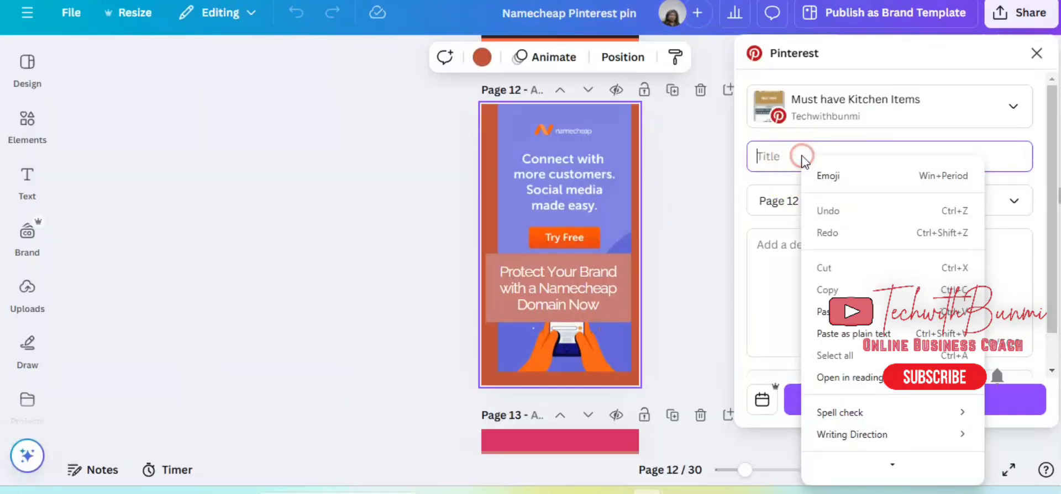
{"action": "left_click", "coordinate": [822, 311]}
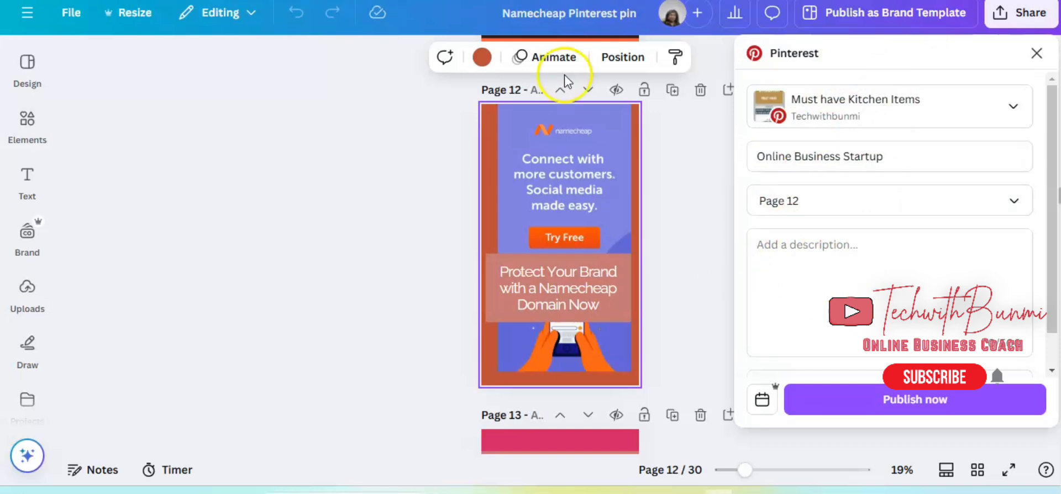
Paste the generated text with hashtags as the post's description and delete the "**Hashtags:**" heading from it.
{"action": "left_click", "coordinate": [792, 245]}
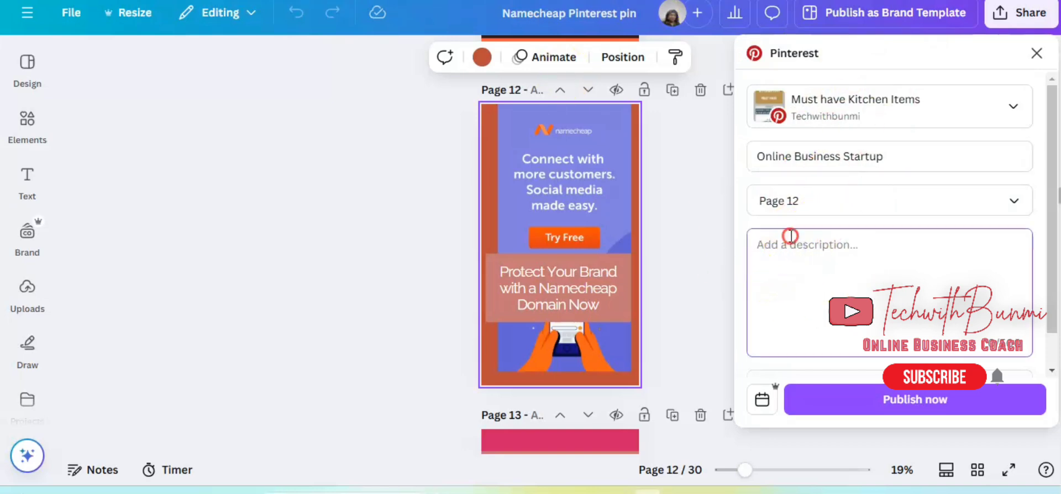
{"action": "right_click", "coordinate": [790, 236]}
{"action": "left_click", "coordinate": [853, 114]}
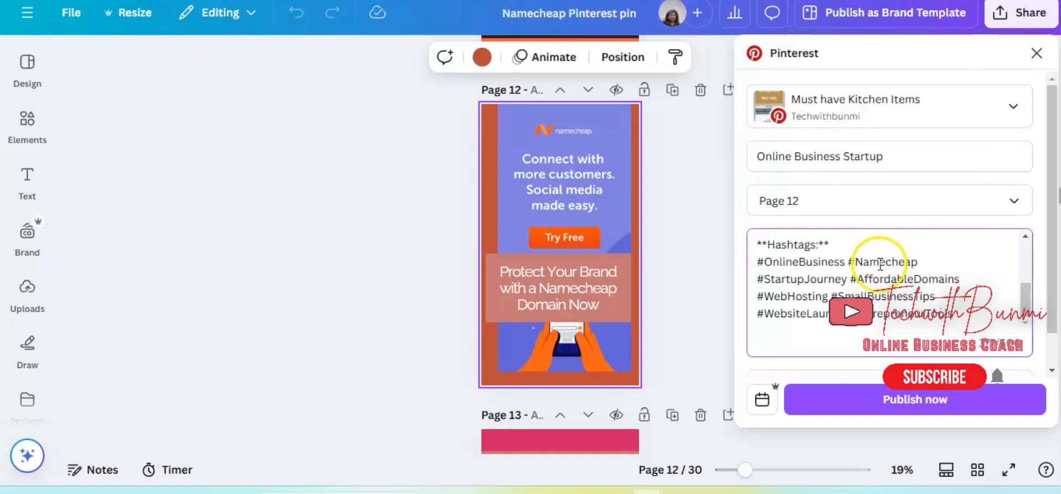
{"action": "mouse_move", "coordinate": [834, 240]}
{"action": "left_mouse_down"}
{"action": "mouse_move", "coordinate": [751, 268]}
{"action": "mouse_move", "coordinate": [839, 248]}
{"action": "left_mouse_up"}
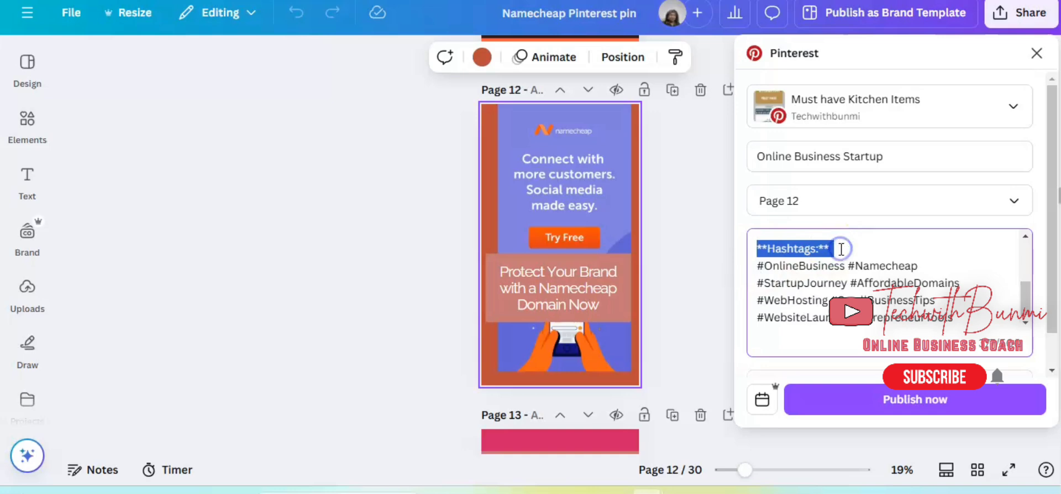
{"action": "key", "text": "BackSpace"}
{"action": "key", "text": "BackSpace"}
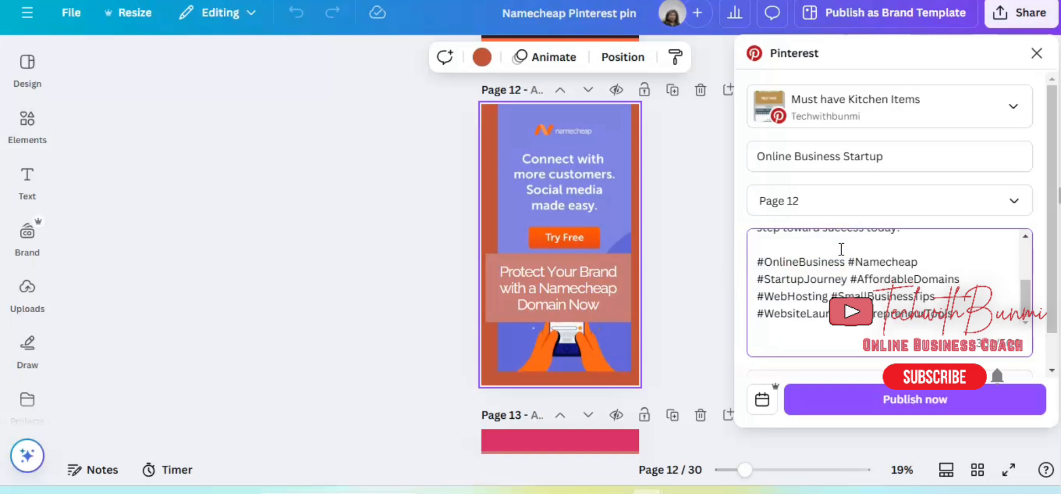
Add a "Disclaimer:" below the hashtags stating "I earn commission if you purchase using my link." and thanking readers.
{"action": "key", "text": "Return"}
{"action": "key", "text": "Return"}
{"action": "key", "text": "Return"}
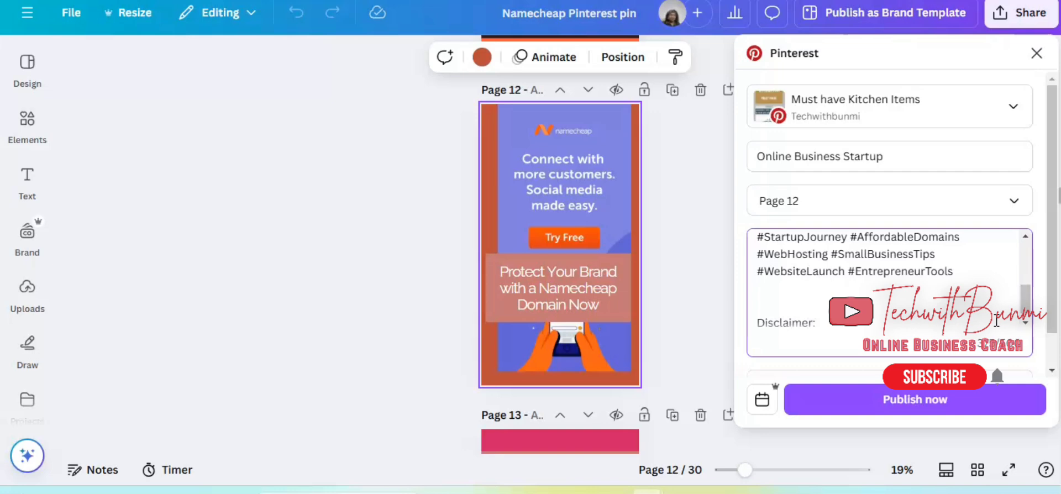
{"action": "key", "text": "ctrl+v"}
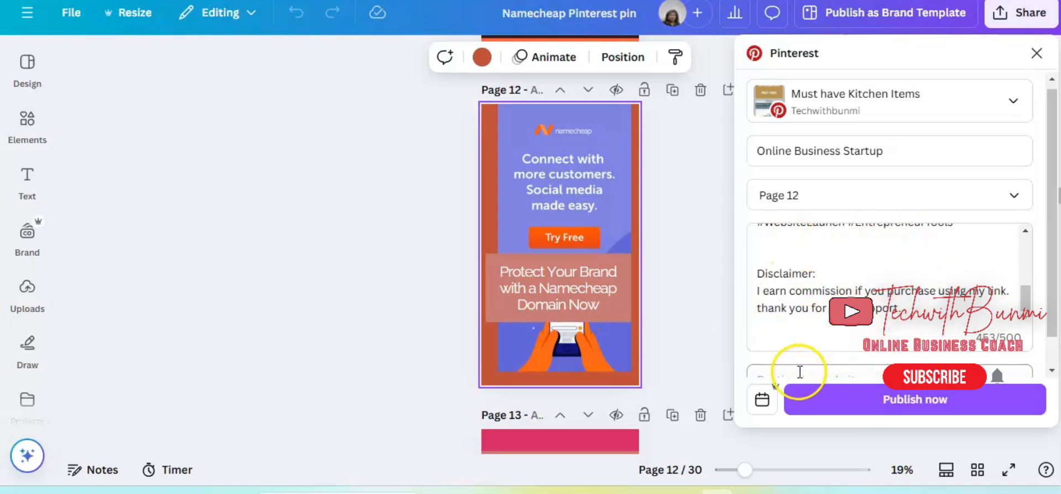
{"action": "left_click", "coordinate": [762, 400]}
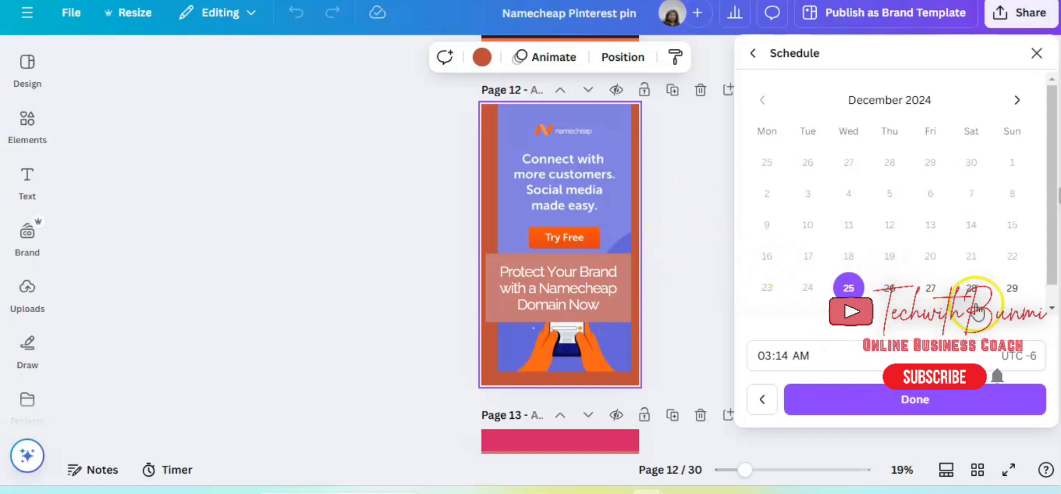
{"action": "scroll", "coordinate": [1047, 307], "scroll_direction": "down", "scroll_amount": 1}
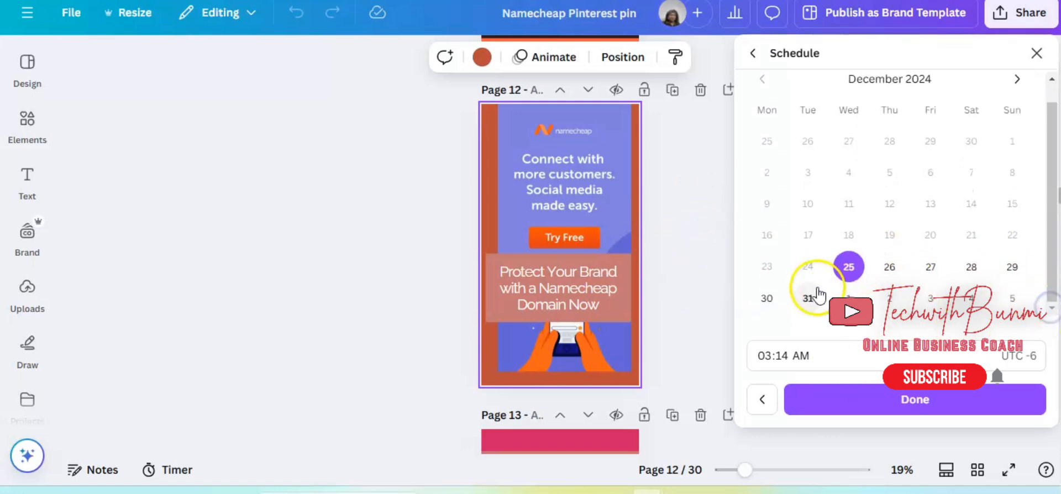
{"action": "left_click", "coordinate": [848, 298]}
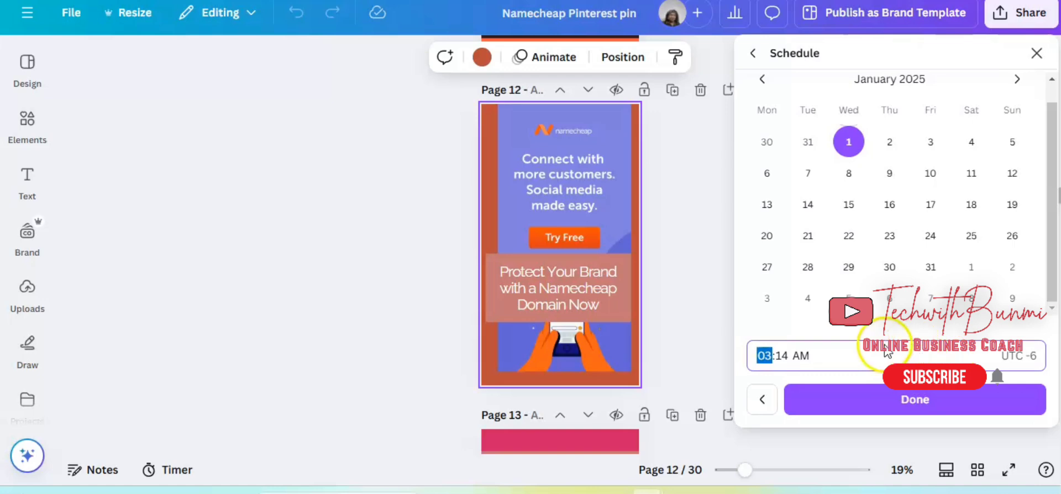
{"action": "left_click", "coordinate": [708, 297]}
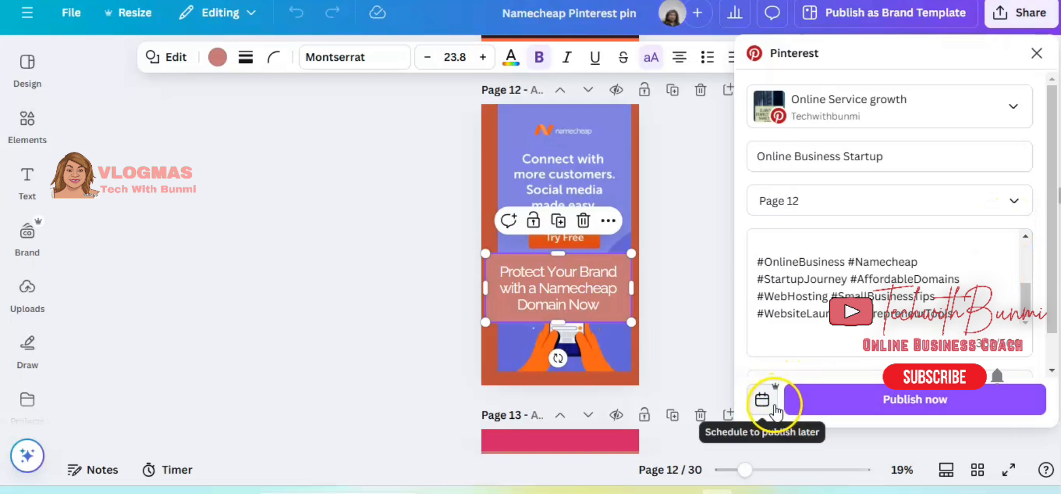
Publish page 12 immediately to the Online Service growth Pinterest board and open the published post on Pinterest.
{"action": "left_click", "coordinate": [947, 404]}
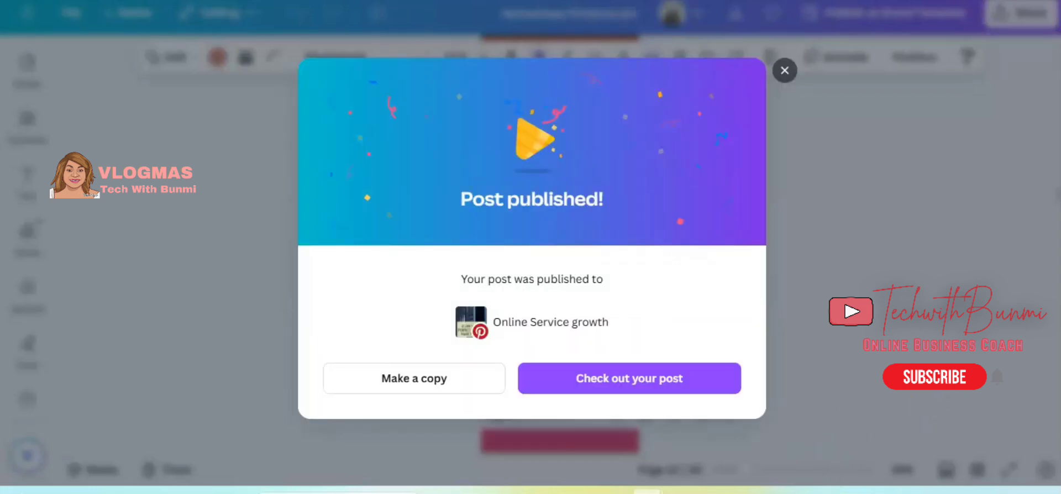
{"action": "left_click", "coordinate": [671, 390]}
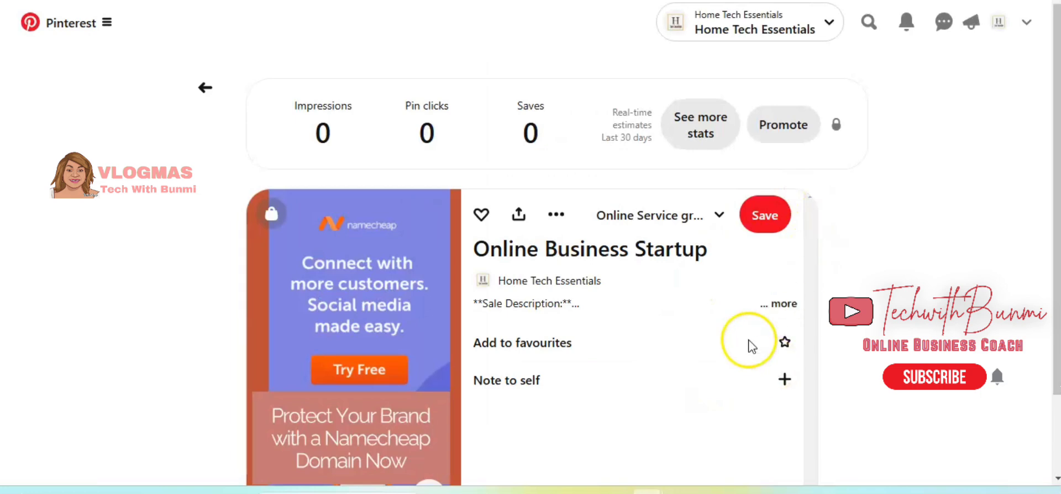
Go to the Home Tech Essentials profile and open the new Namecheap pin for editing at its website field.
{"action": "left_click", "coordinate": [588, 279]}
{"action": "left_click", "coordinate": [171, 324]}
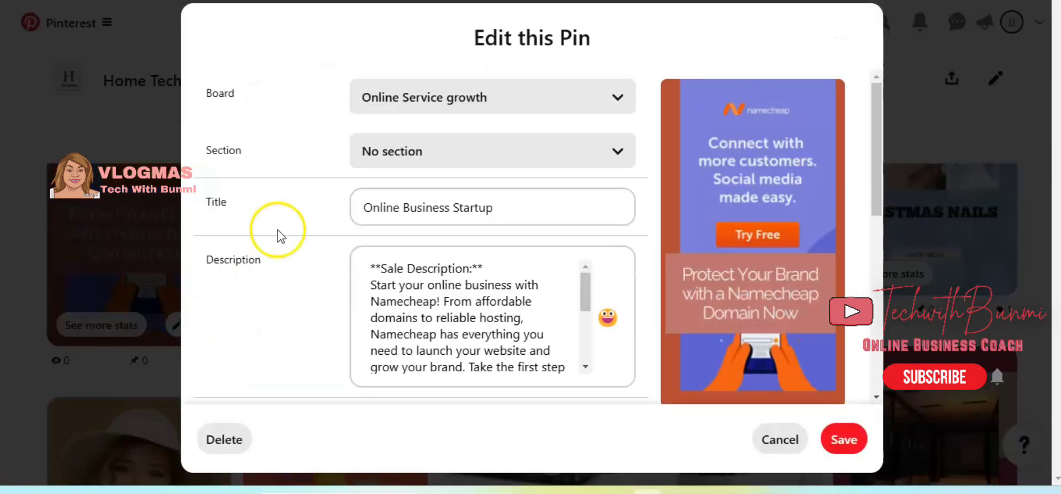
{"action": "scroll", "coordinate": [514, 293], "scroll_direction": "down", "scroll_amount": 10}
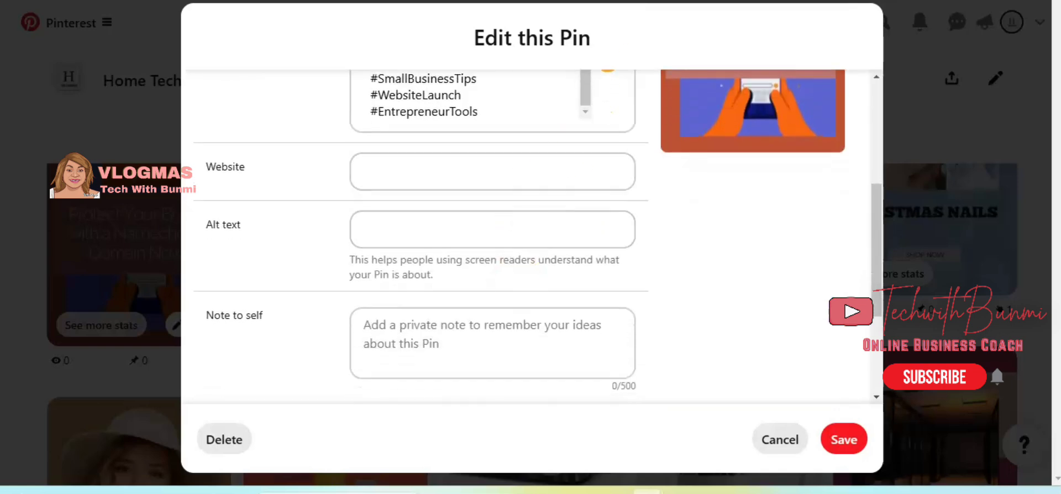
{"action": "left_click", "coordinate": [846, 1]}
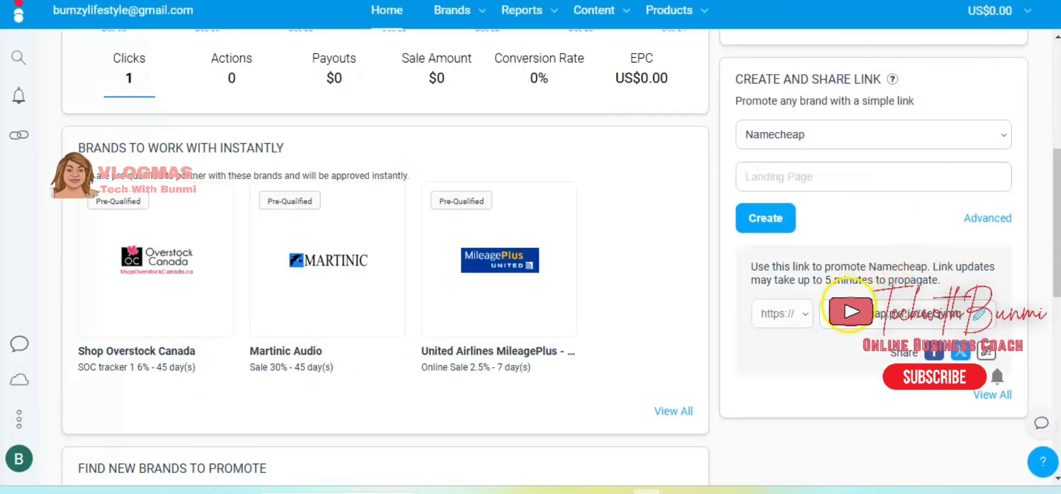
{"action": "left_click", "coordinate": [850, 325]}
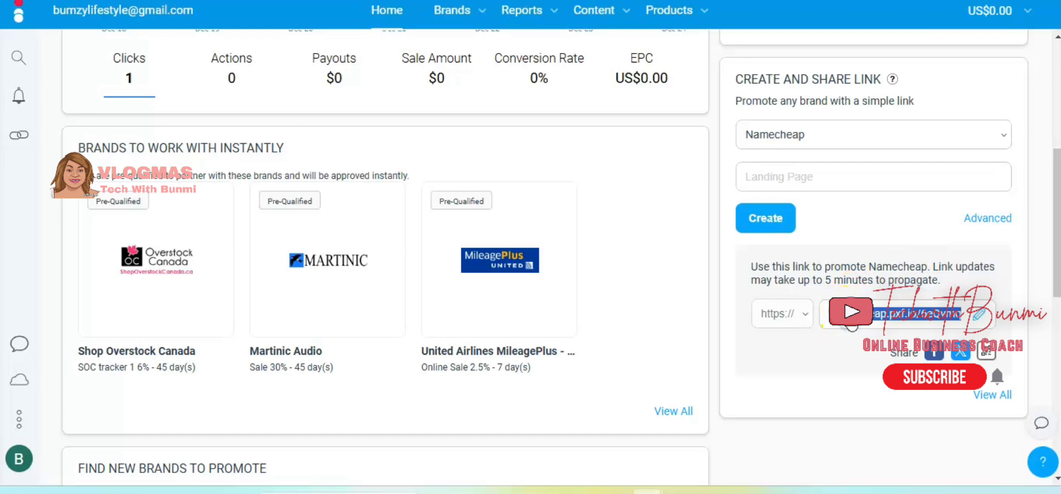
{"action": "left_click", "coordinate": [409, 141]}
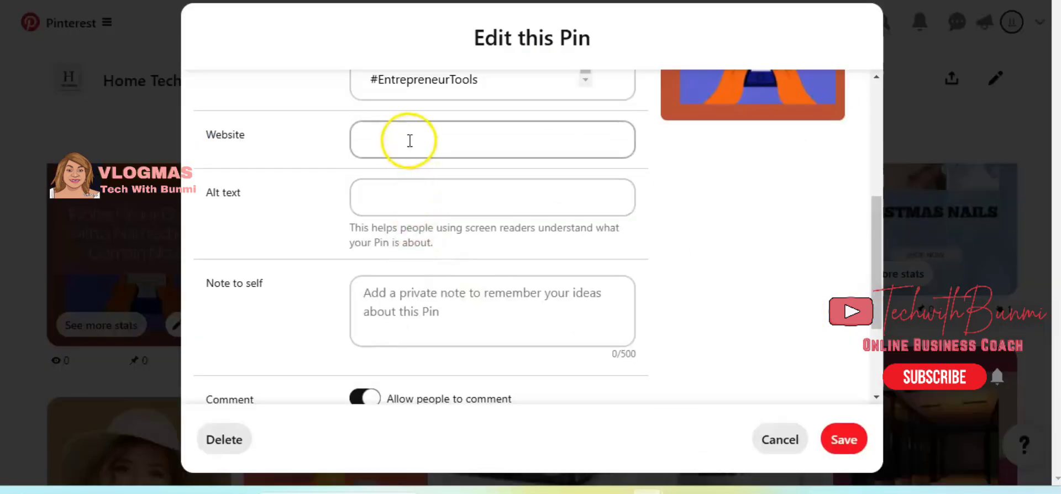
{"action": "right_click", "coordinate": [409, 139]}
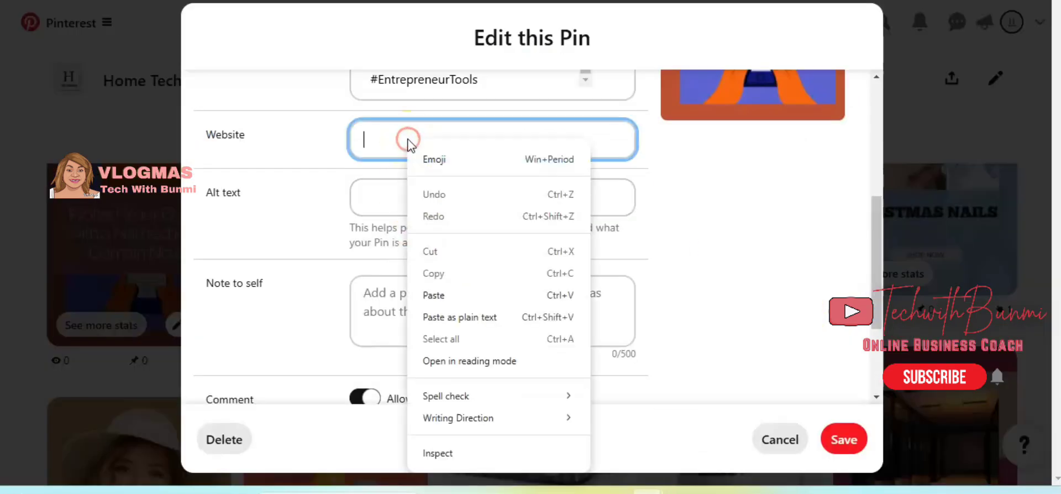
{"action": "left_click", "coordinate": [437, 294]}
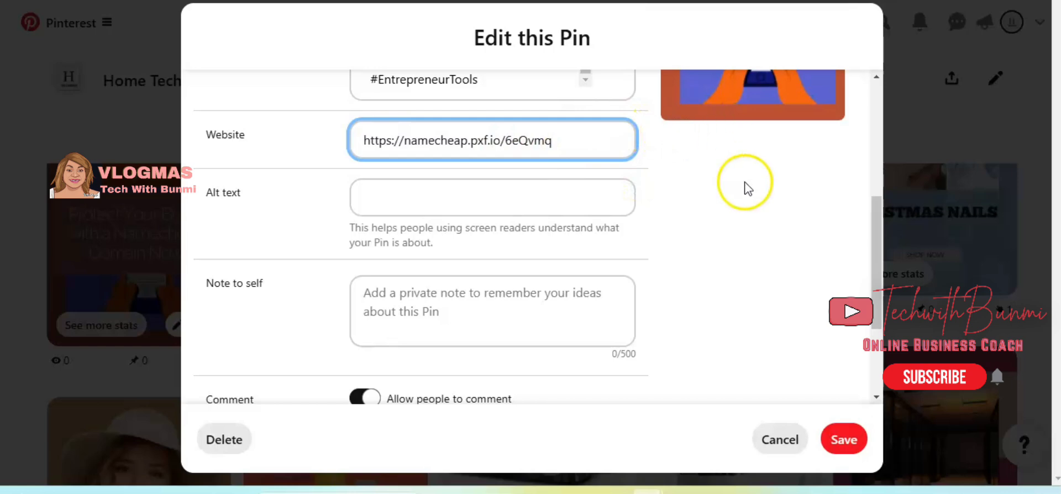
{"action": "left_click", "coordinate": [844, 440]}
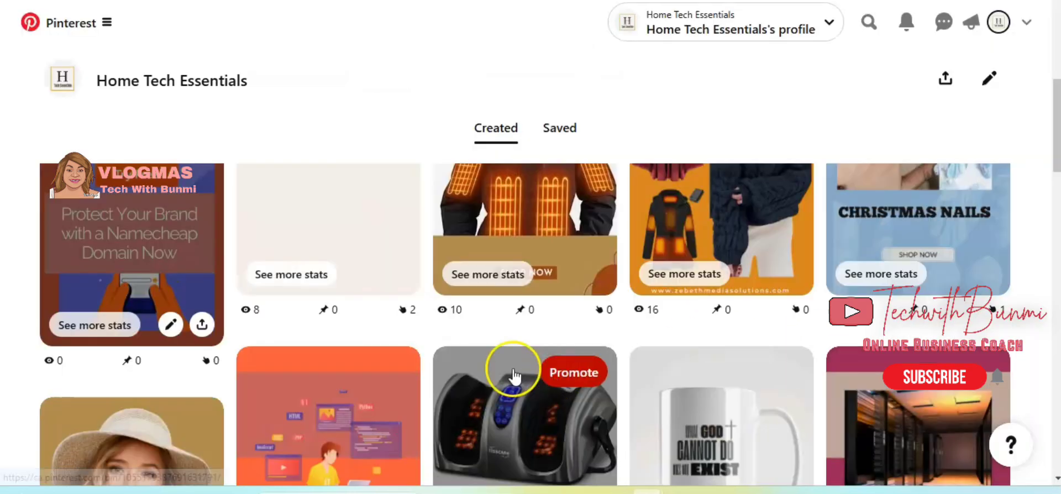
Open the Online Business Startup pin, test its website link to Namecheap, and return to review the pin page.
{"action": "left_click", "coordinate": [128, 255]}
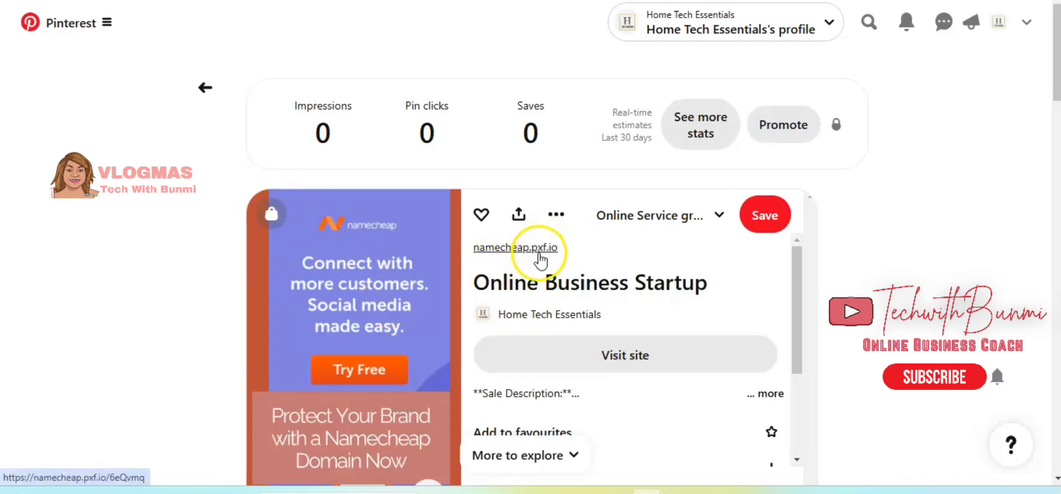
{"action": "left_click", "coordinate": [614, 357]}
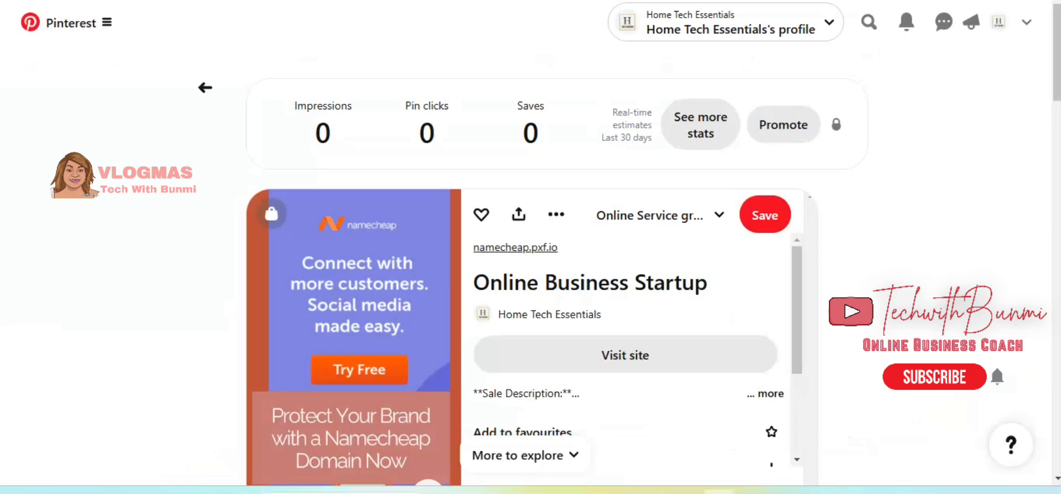
{"action": "scroll", "coordinate": [531, 249], "scroll_direction": "down", "scroll_amount": 7}
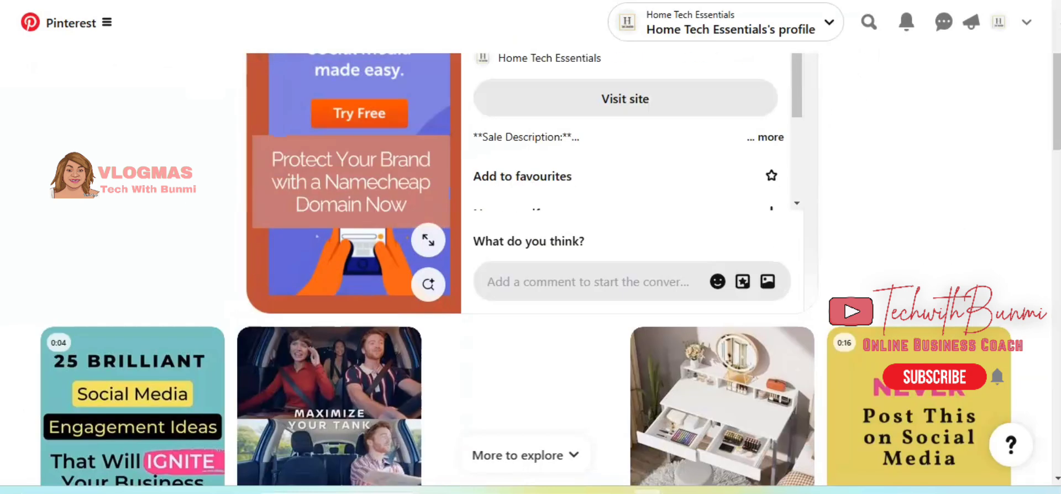
{"action": "scroll", "coordinate": [530, 248], "scroll_direction": "up", "scroll_amount": 4}
{"action": "scroll", "coordinate": [531, 249], "scroll_direction": "up", "scroll_amount": 3}
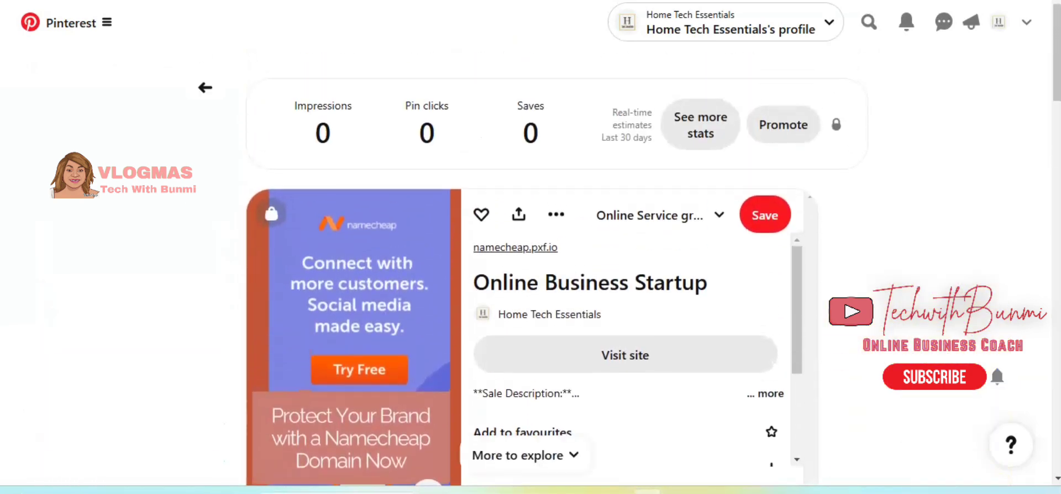